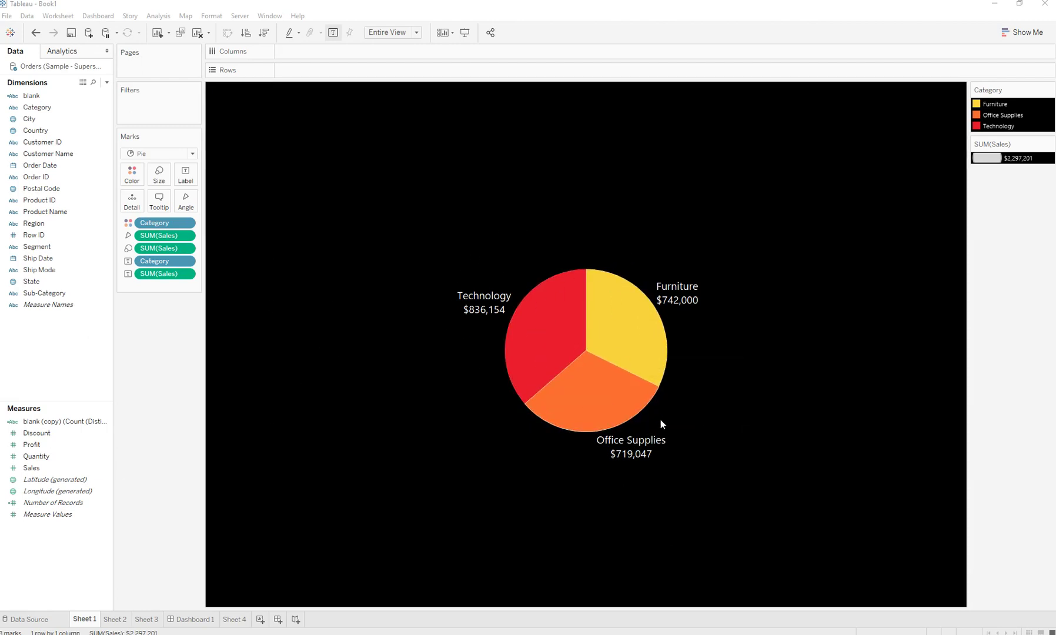
- Switch to Sheet 2 to view the finished Sales and Profit donut charts on black
click(114, 619)
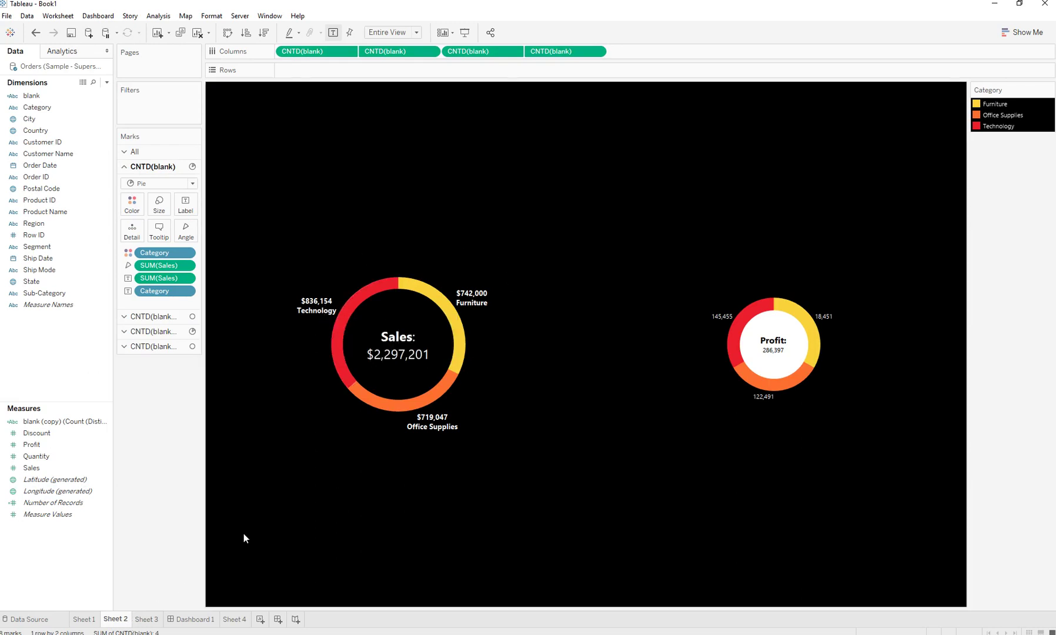
- Add a new blank worksheet, Sheet 5, and adjust the data pane width
click(260, 624)
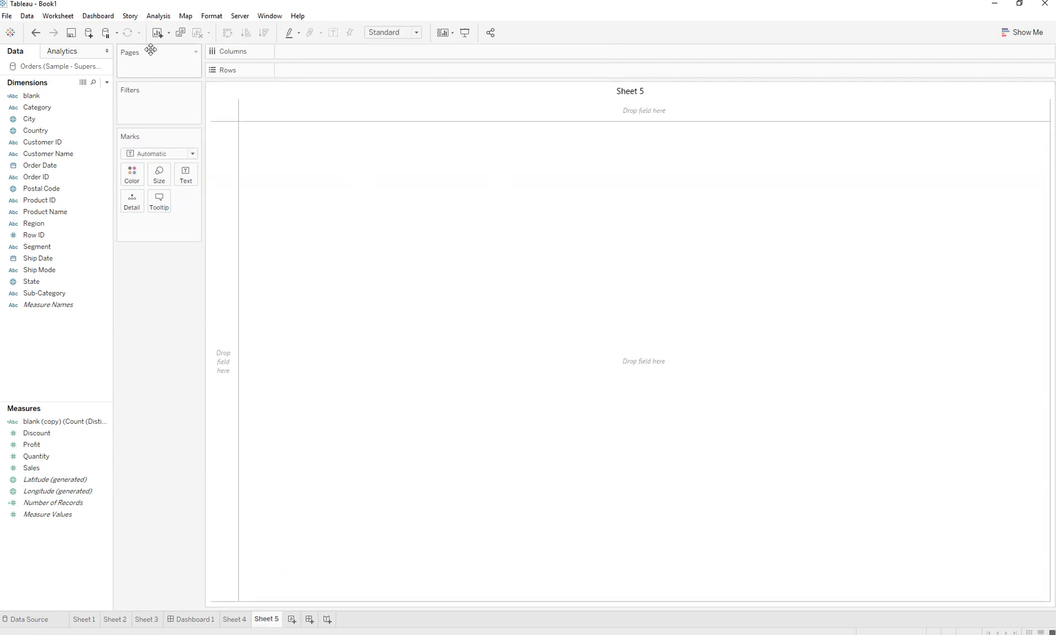
drag(113, 91, 183, 95)
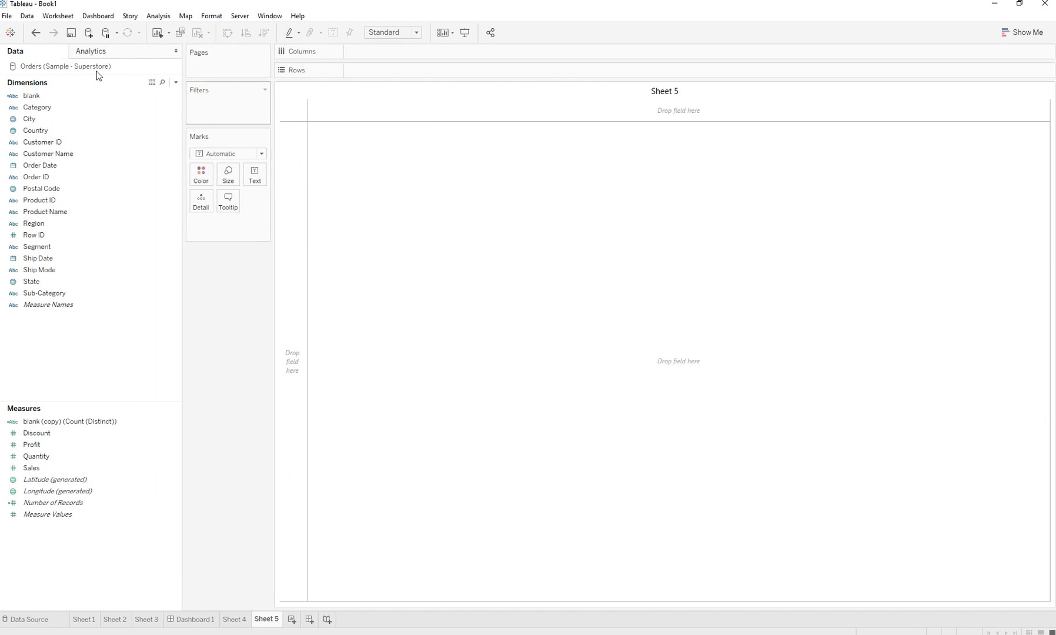
drag(182, 221, 135, 224)
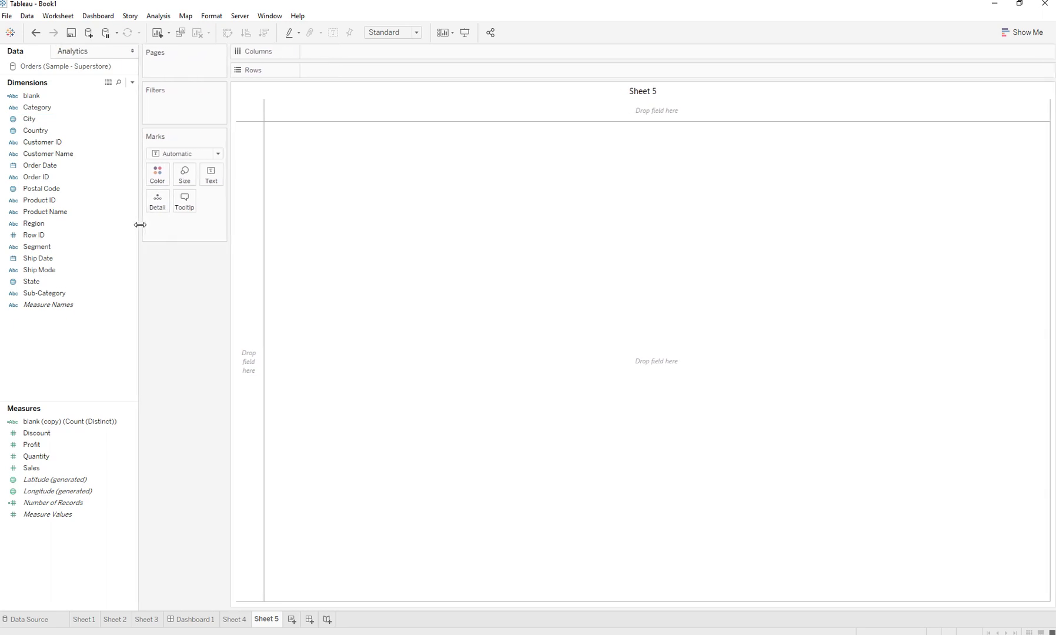
- Create a calculated field named blank2 whose formula is an empty string ""
click(130, 82)
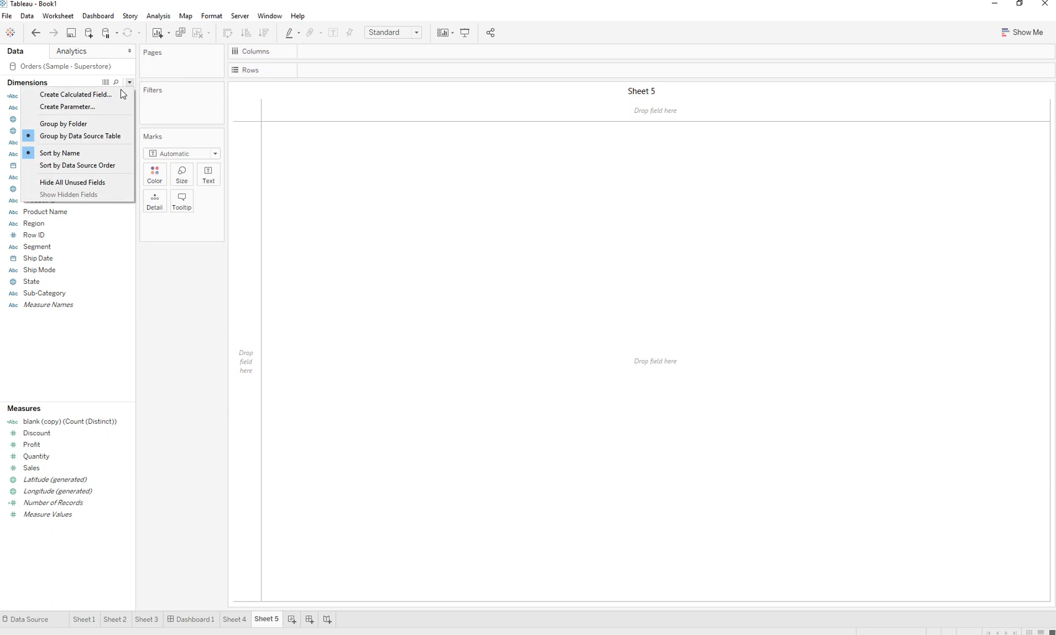
click(115, 94)
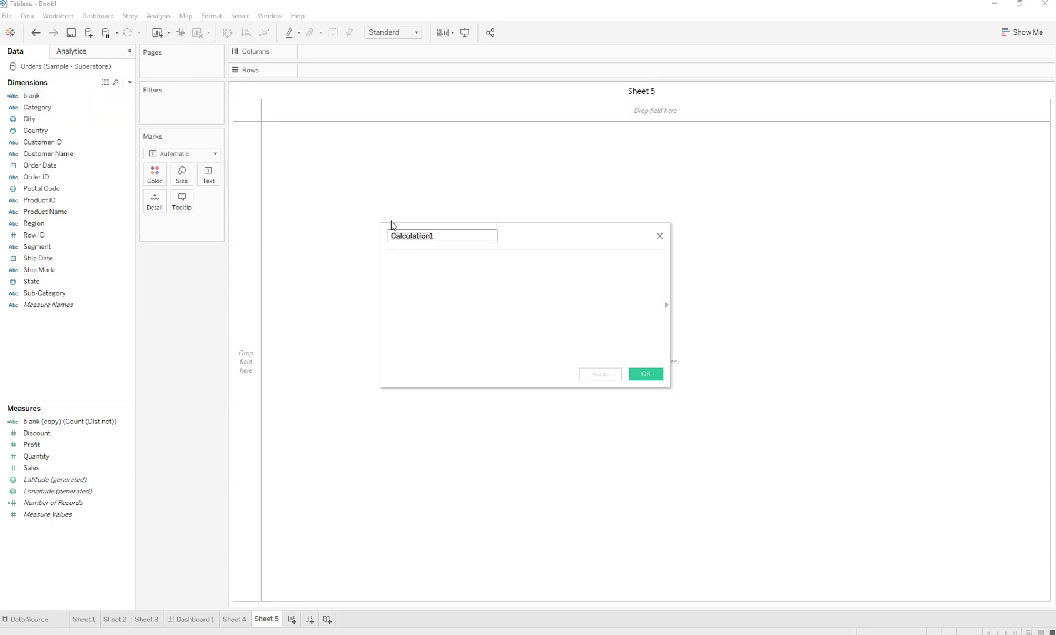
text(blank)
key(Tab)
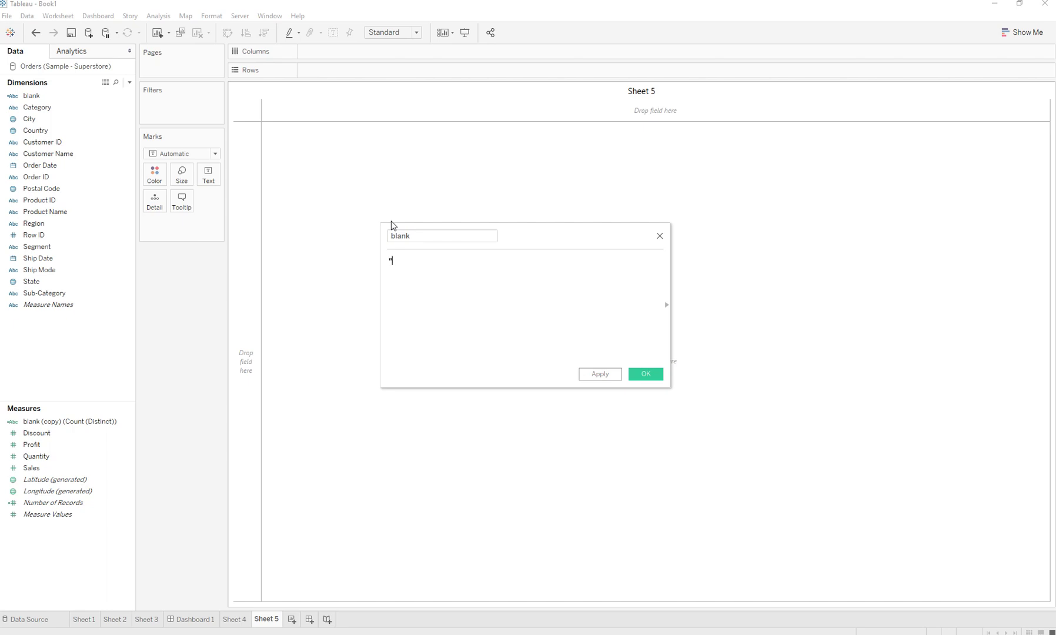
text("")
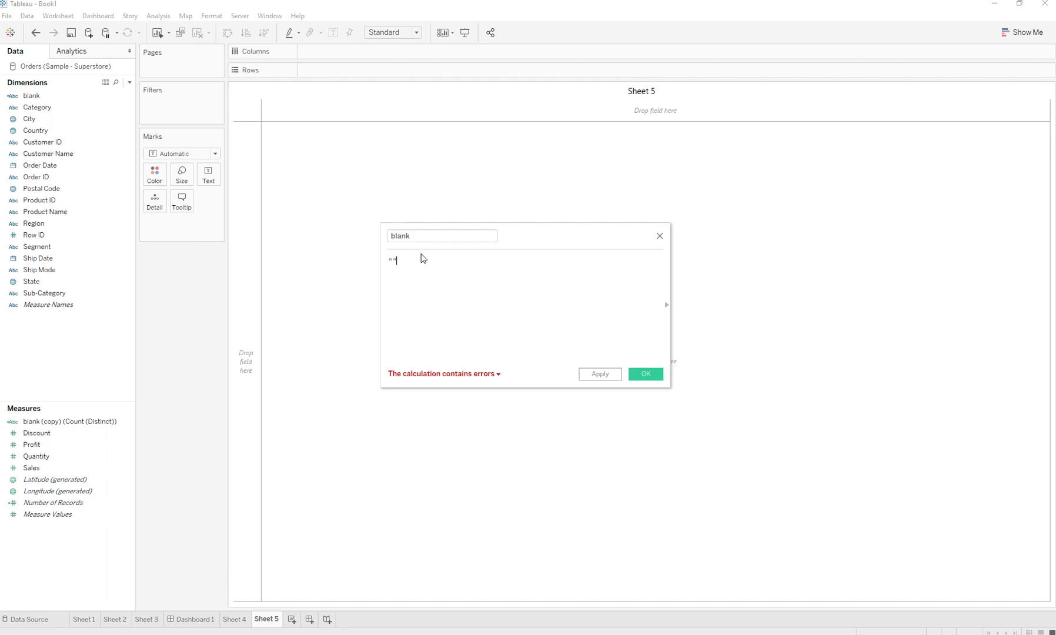
click(425, 239)
drag(405, 261, 380, 261)
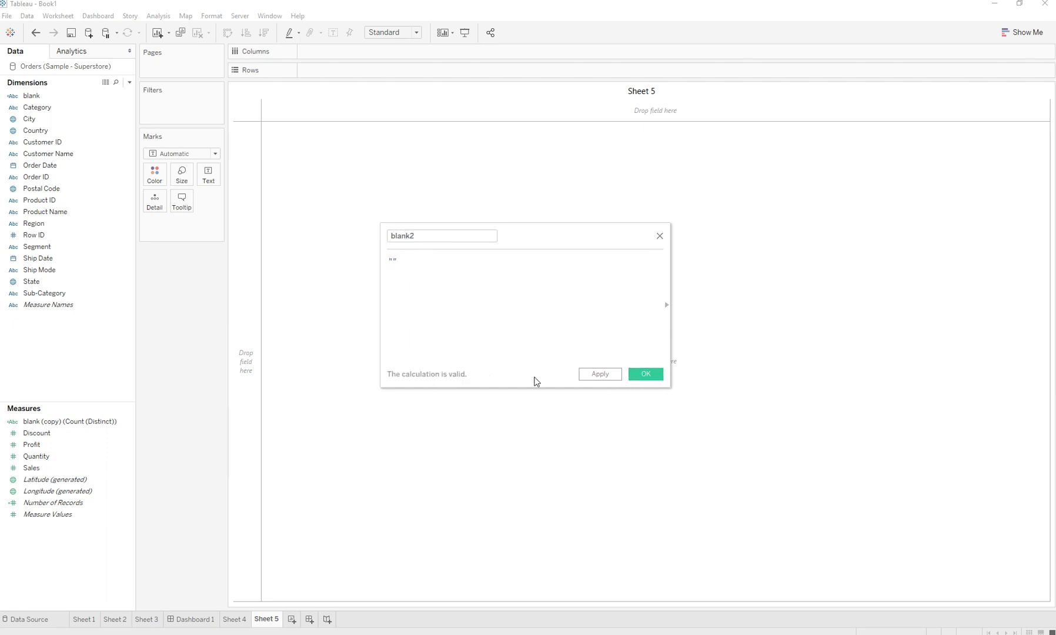
click(646, 375)
- Convert the blank2 field from a dimension to a measure
click(88, 98)
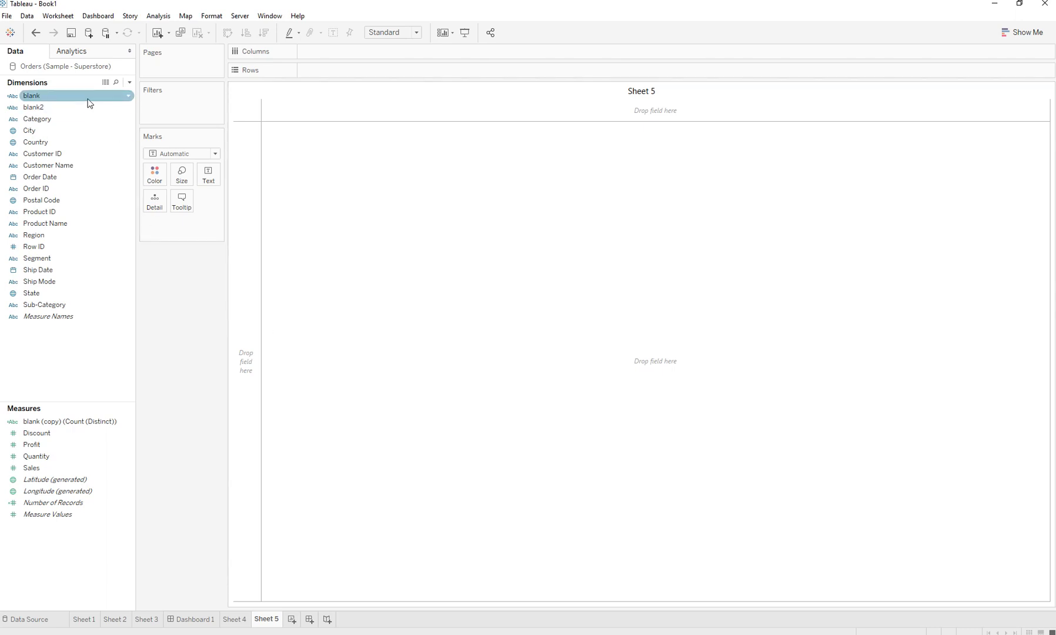
click(45, 108)
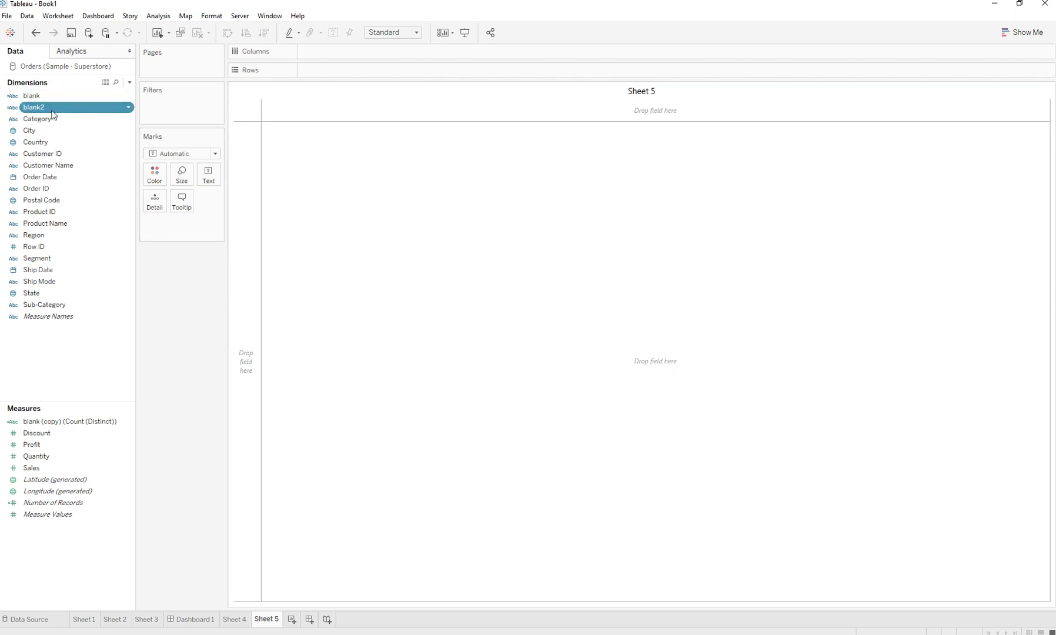
right_click(52, 113)
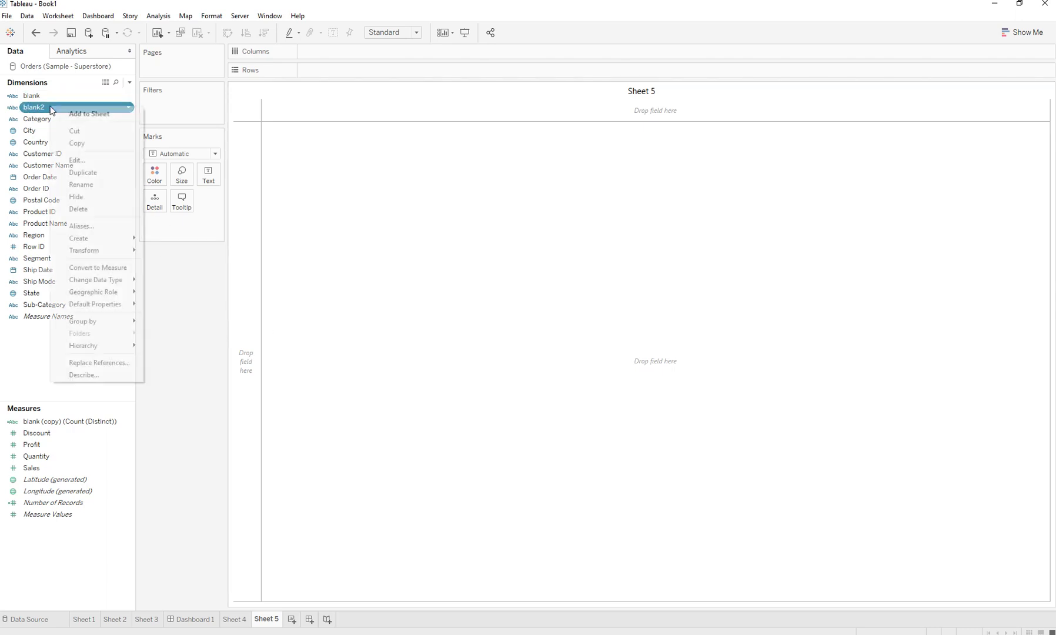
click(117, 267)
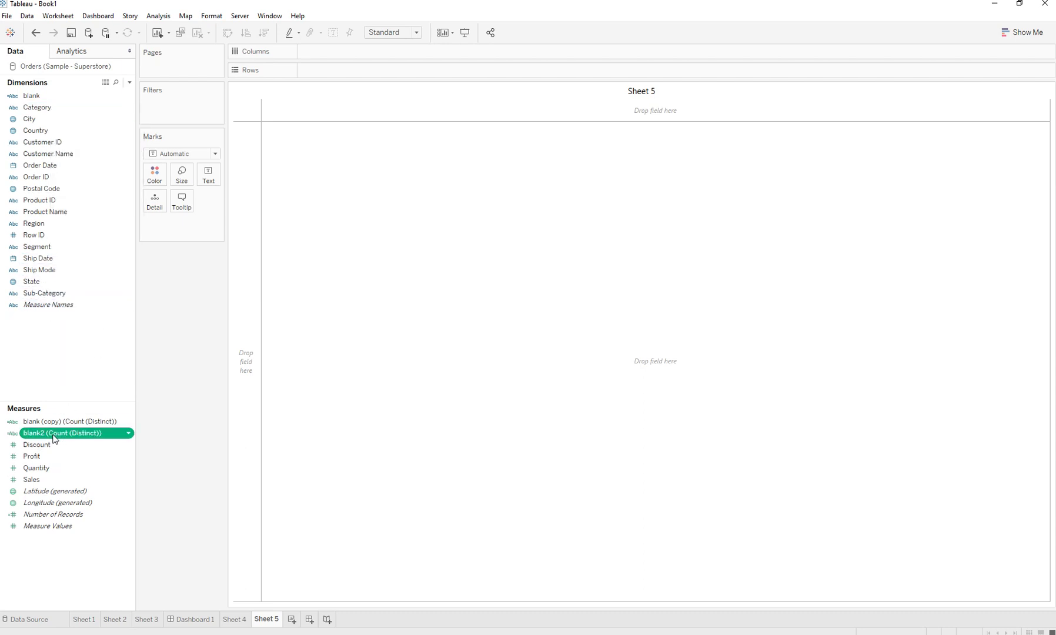
- Place CNTD(blank2) on the Columns shelf twice for two side-by-side panes
drag(43, 438, 369, 58)
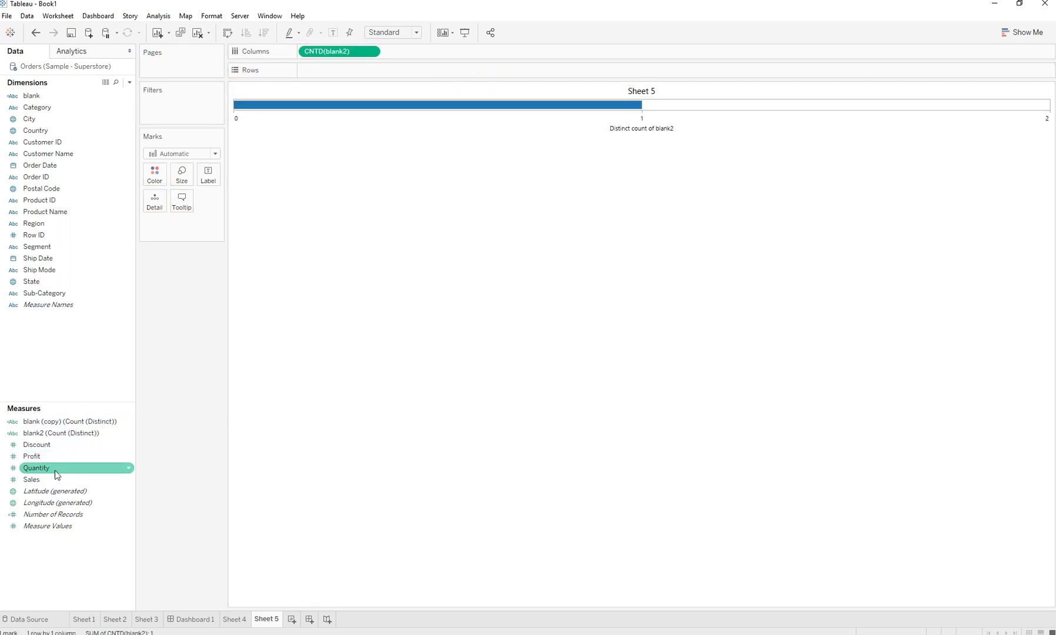
click(58, 439)
drag(58, 440, 527, 46)
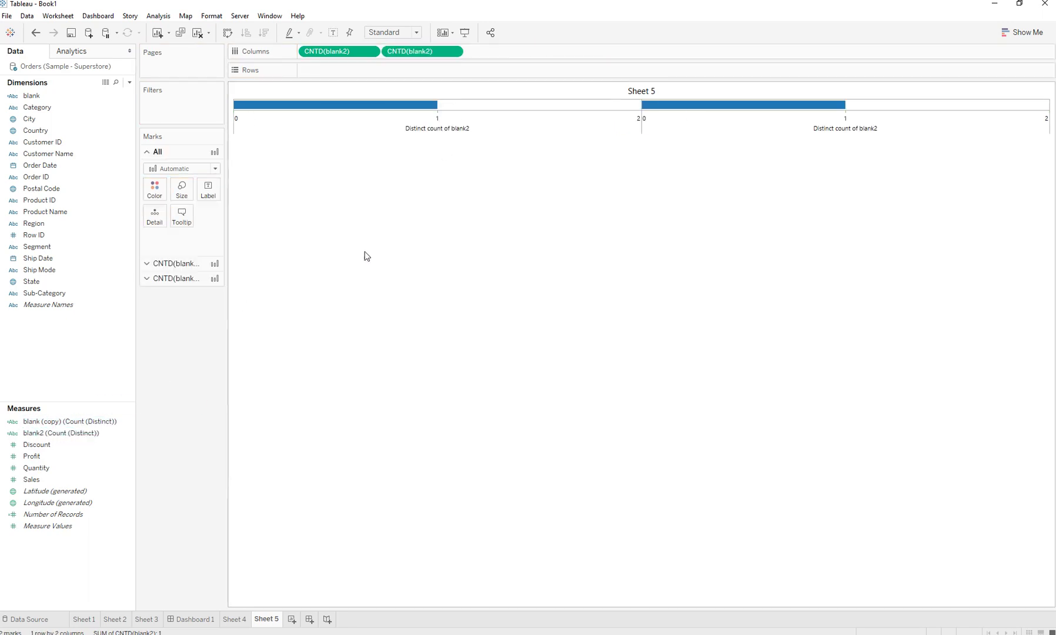
- Change the first CNTD(blank2) mark type from Automatic to Pie, leaving the second as a bar
click(150, 267)
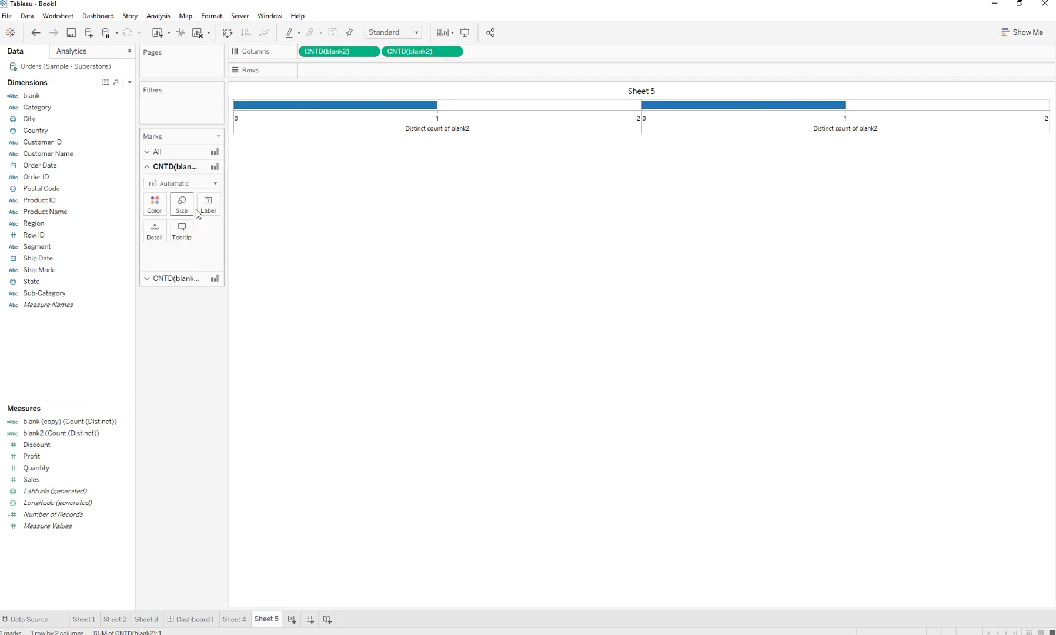
click(182, 184)
click(184, 185)
click(183, 184)
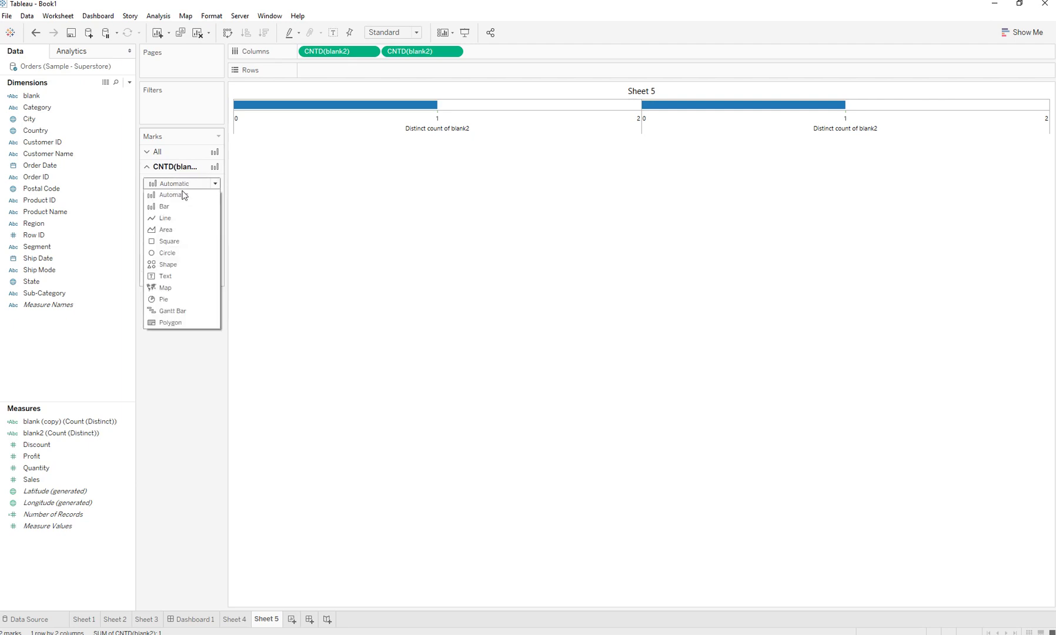
click(166, 299)
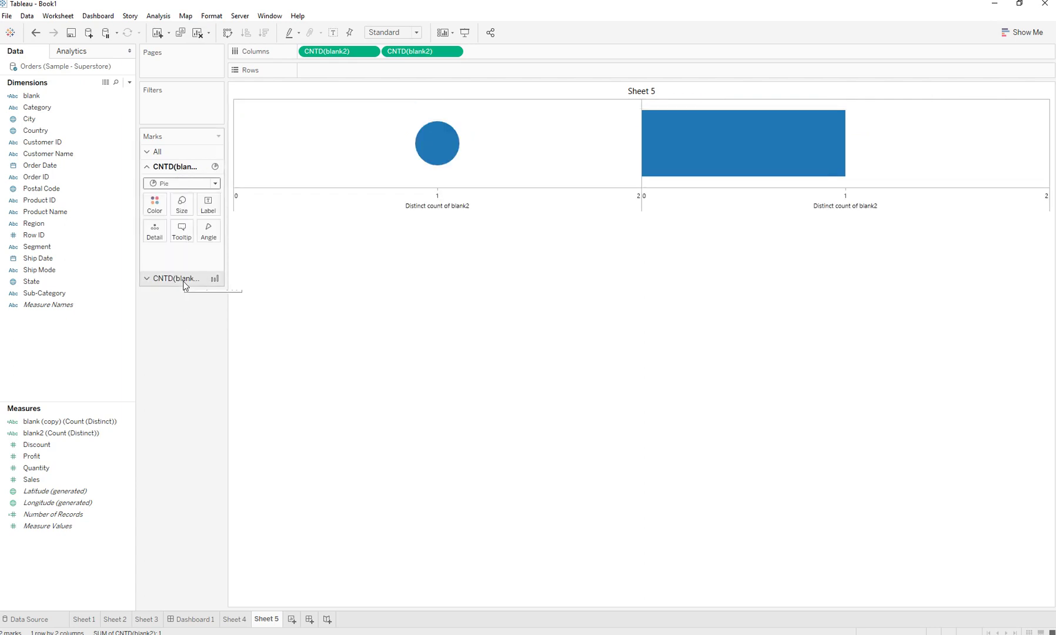
click(183, 280)
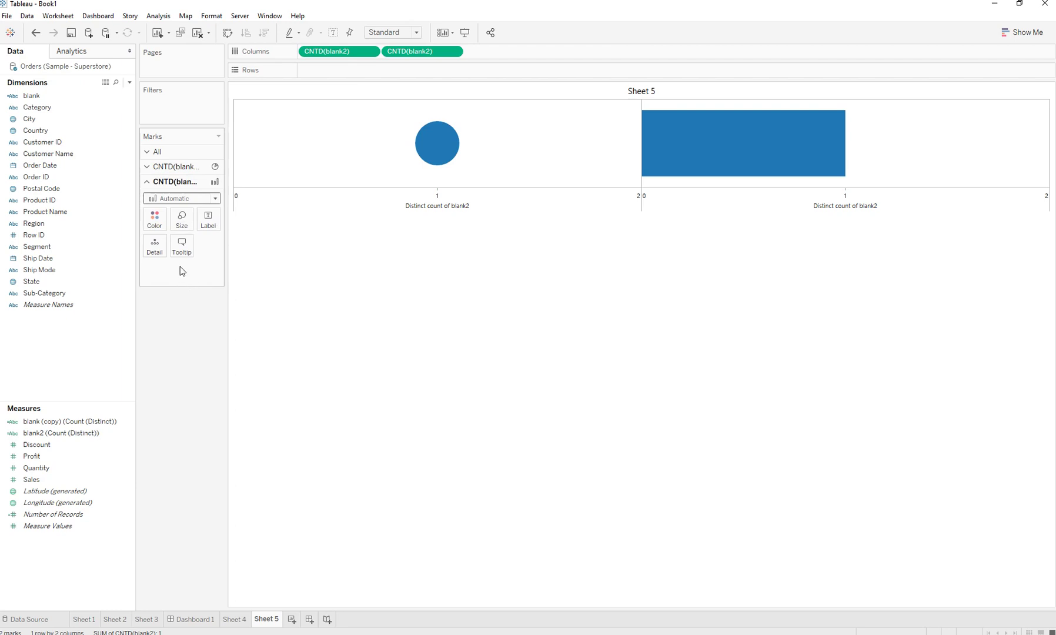
click(182, 198)
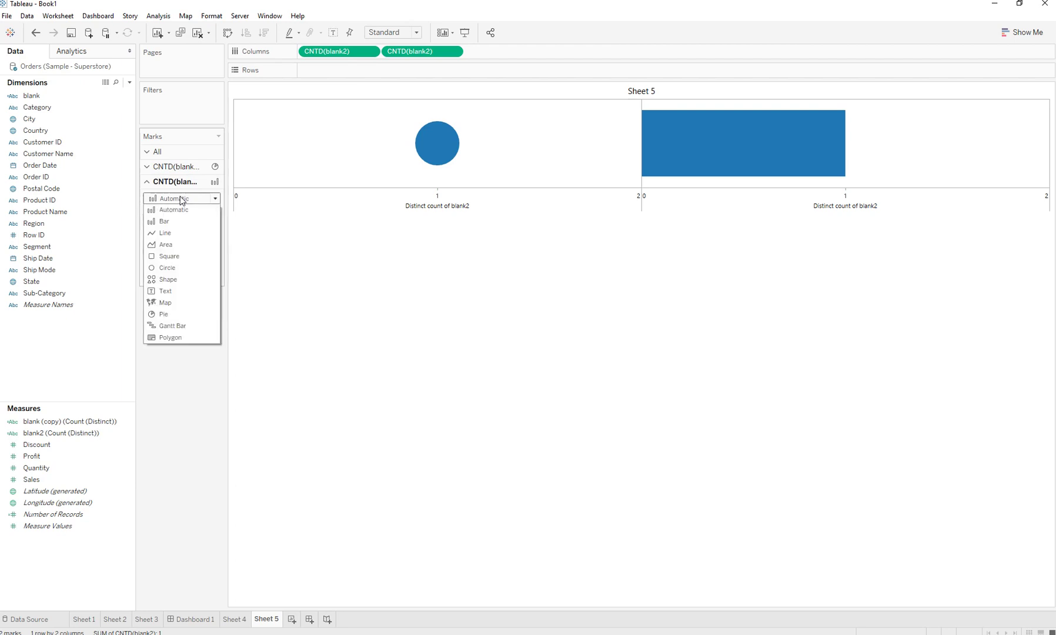
click(361, 157)
click(175, 166)
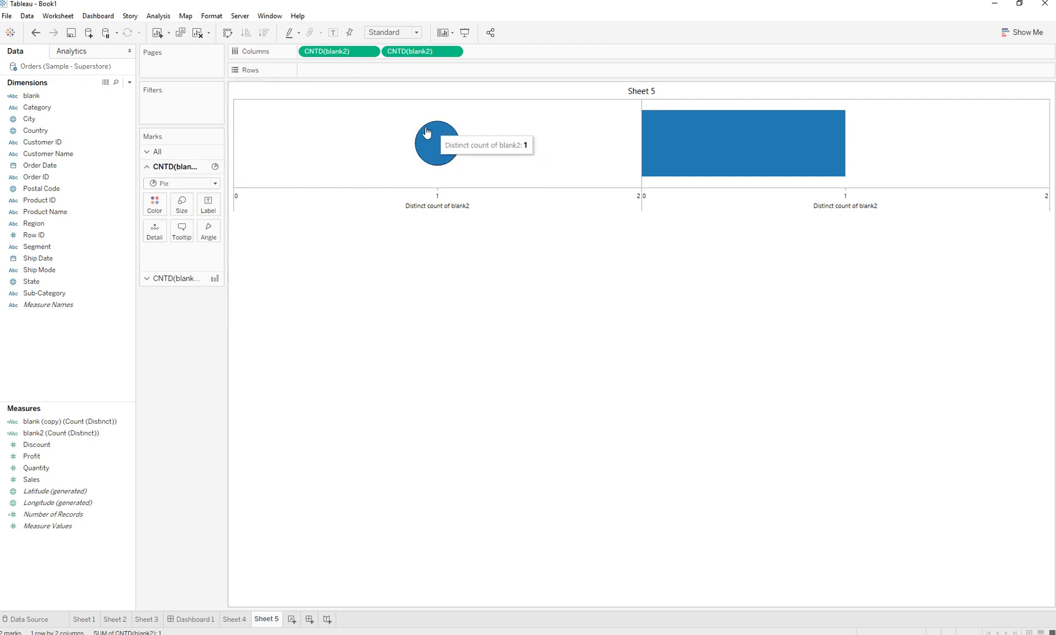
- Hide the axes, colour the pie by Category, fit to Entire View, and label slices with Sales and Category
drag(491, 294, 492, 327)
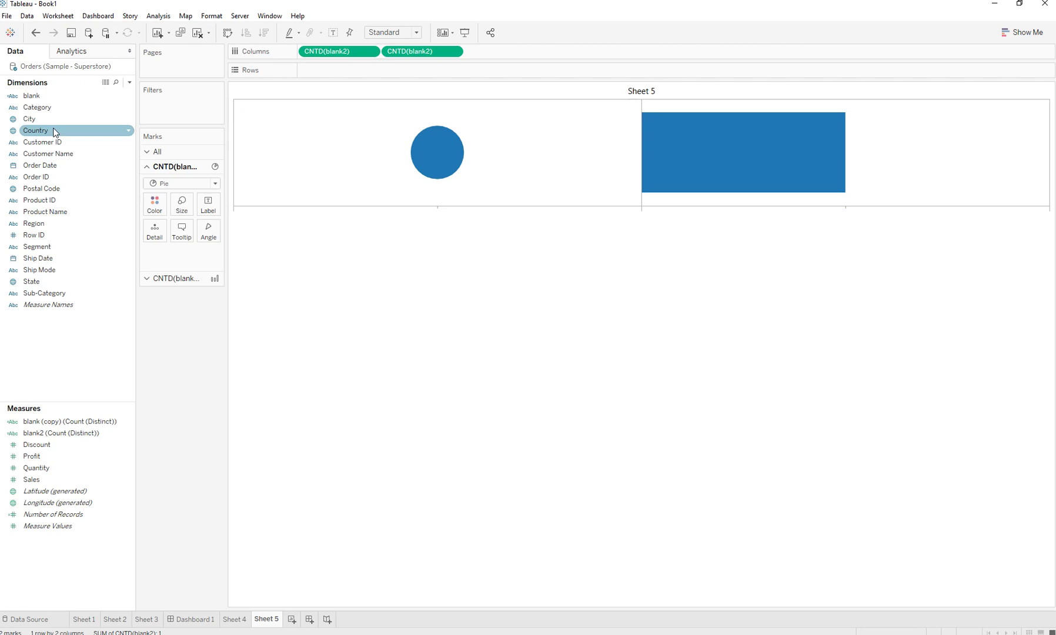
drag(56, 111, 153, 207)
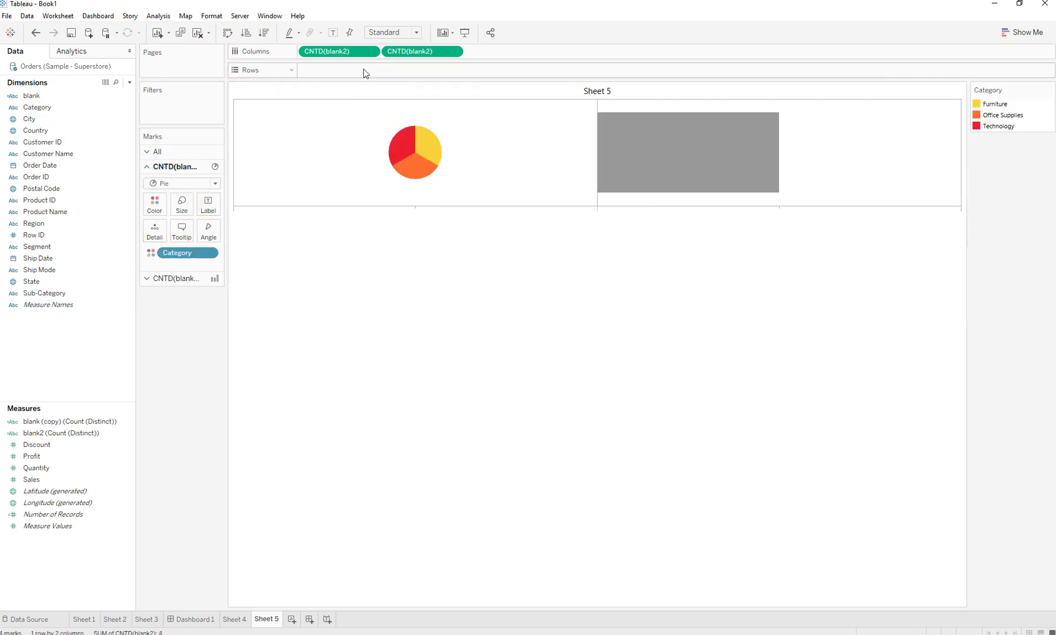
click(402, 34)
click(392, 77)
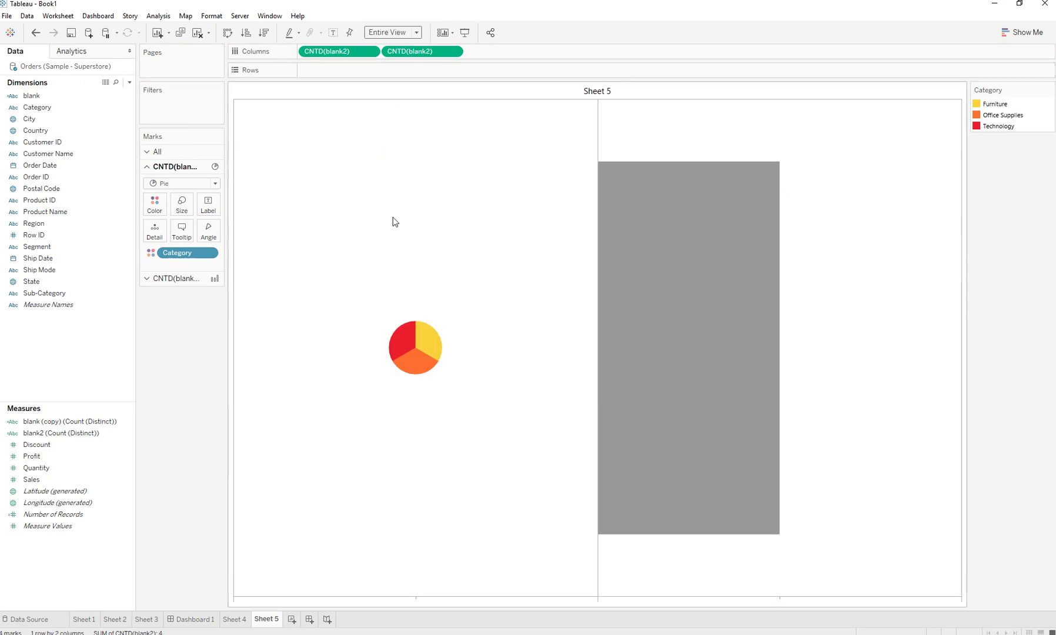
drag(31, 479, 213, 219)
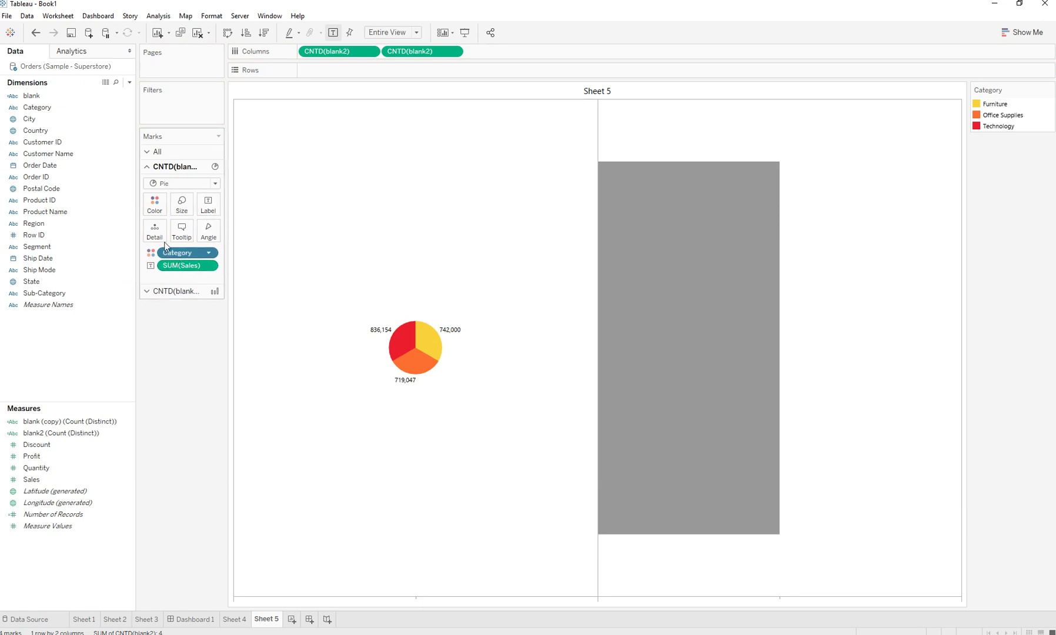
drag(56, 107, 213, 214)
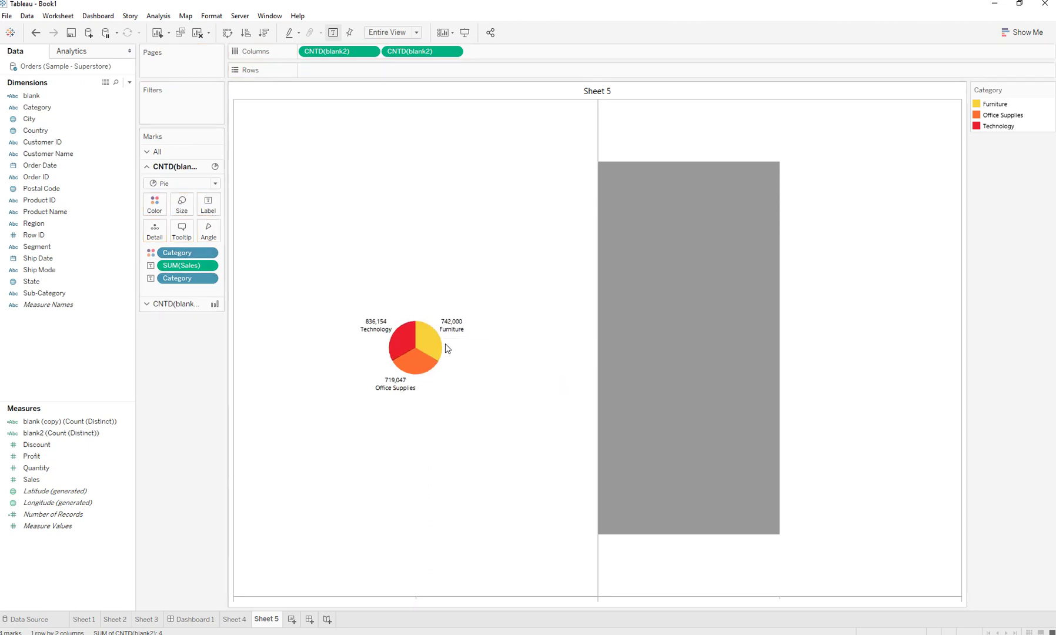
- Enlarge the pie chart with the Size slider
mouse_move(453, 334)
mouse_move(406, 362)
click(182, 206)
click(221, 232)
drag(222, 232, 235, 234)
click(187, 417)
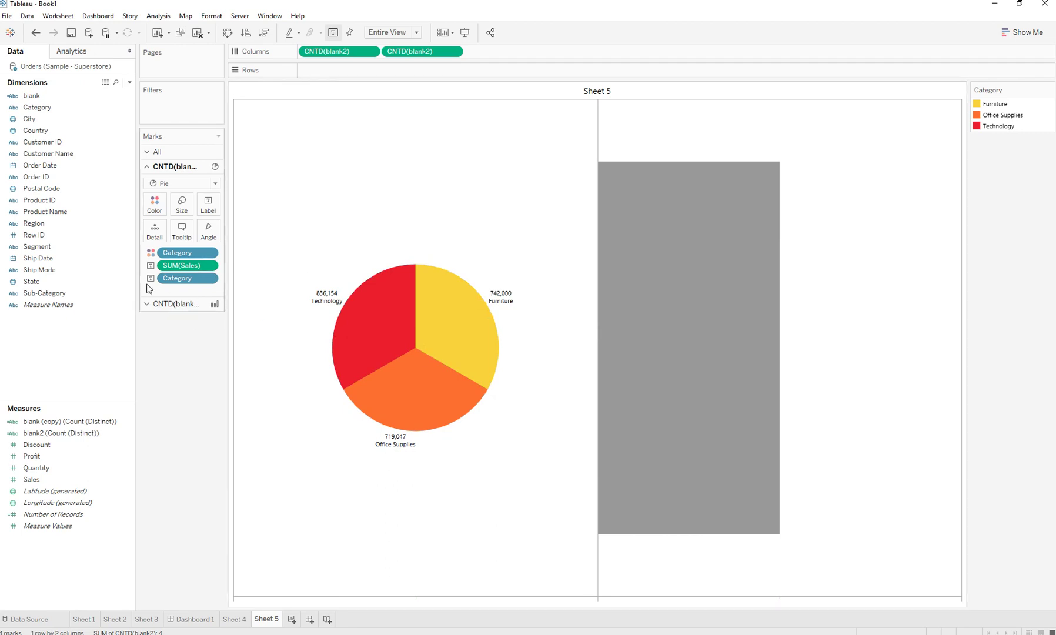
click(147, 304)
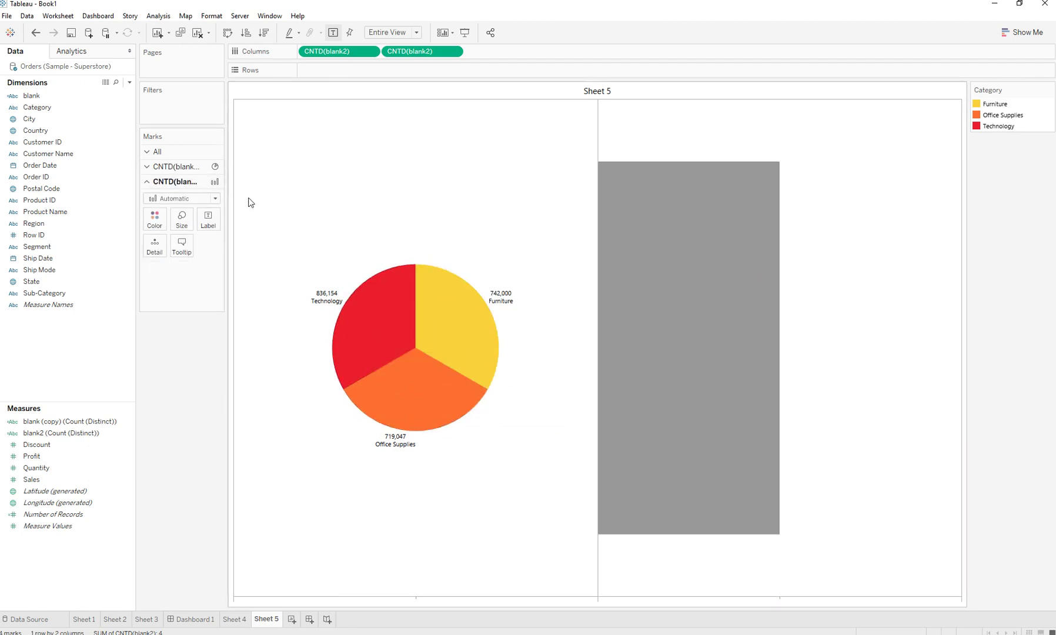
- Make the second mark a large black Circle labelled with total Sales (2,297,201)
click(200, 198)
click(178, 268)
click(175, 227)
drag(223, 247, 230, 247)
click(158, 227)
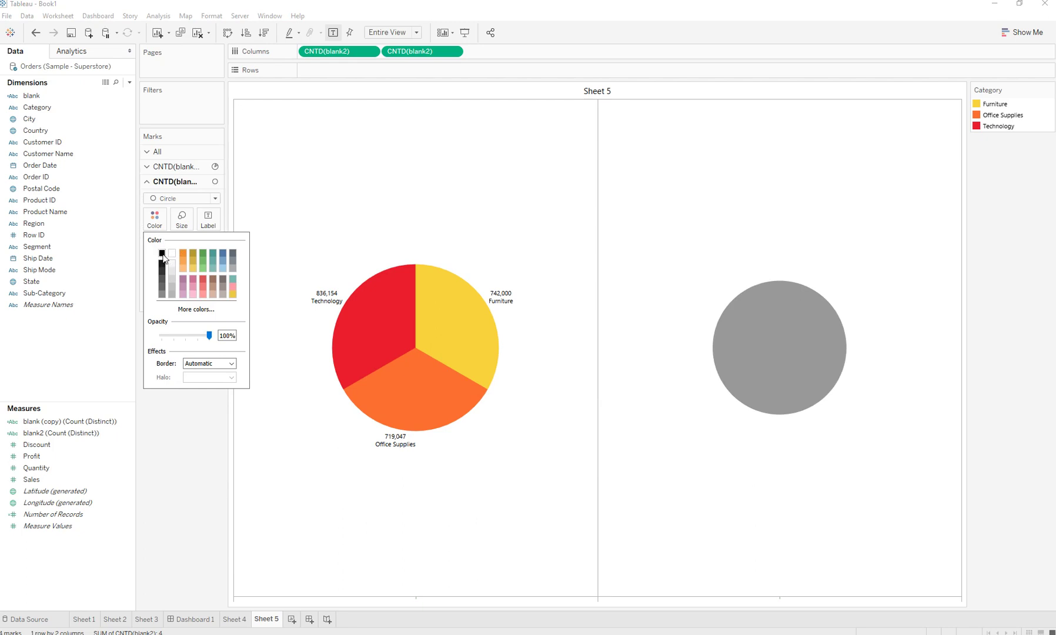
click(162, 254)
click(183, 453)
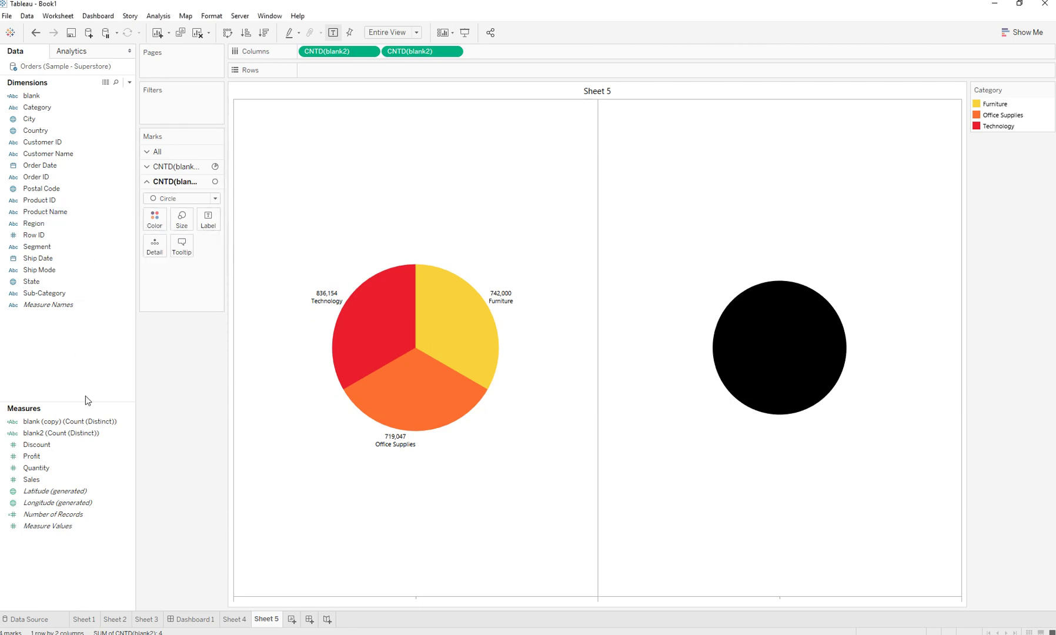
drag(56, 479, 212, 225)
mouse_move(868, 354)
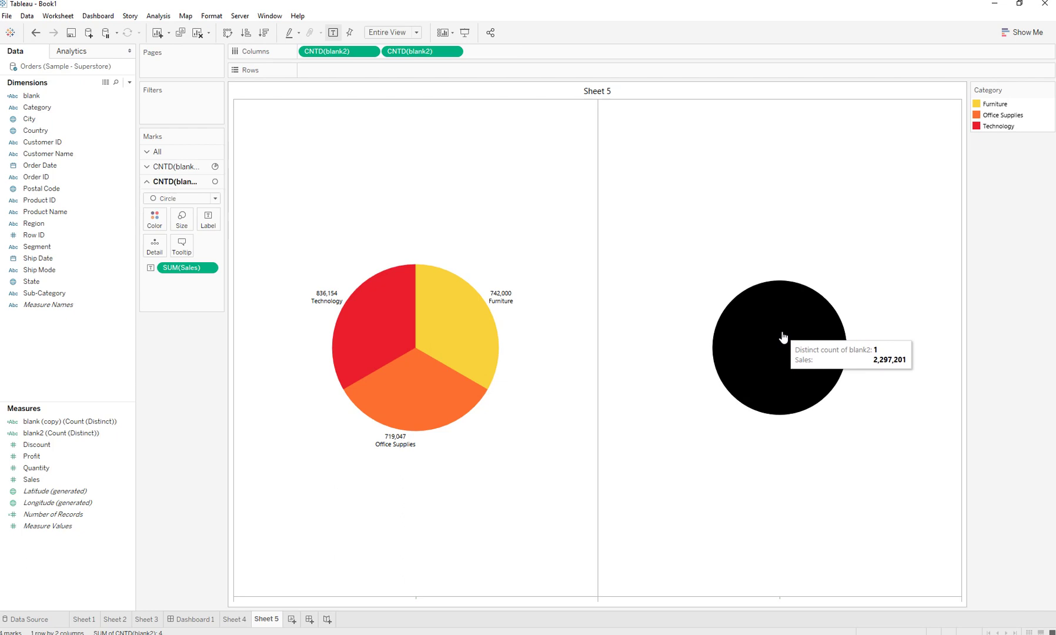
- Edit the circle's label text to read 'Overall Sales:' on a line above <SUM(Sales)>
click(209, 228)
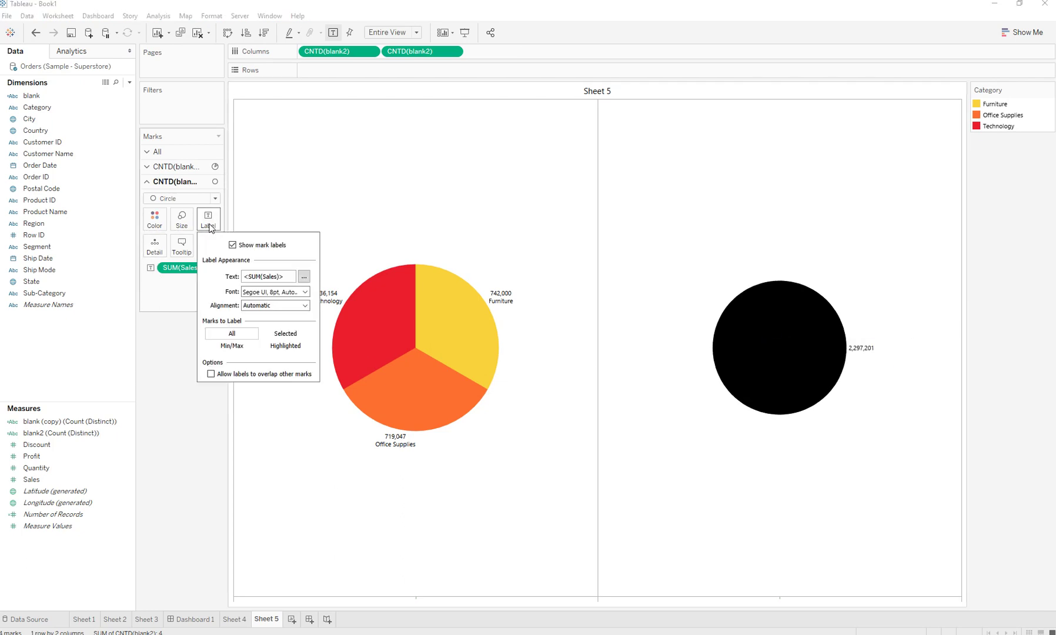
click(304, 277)
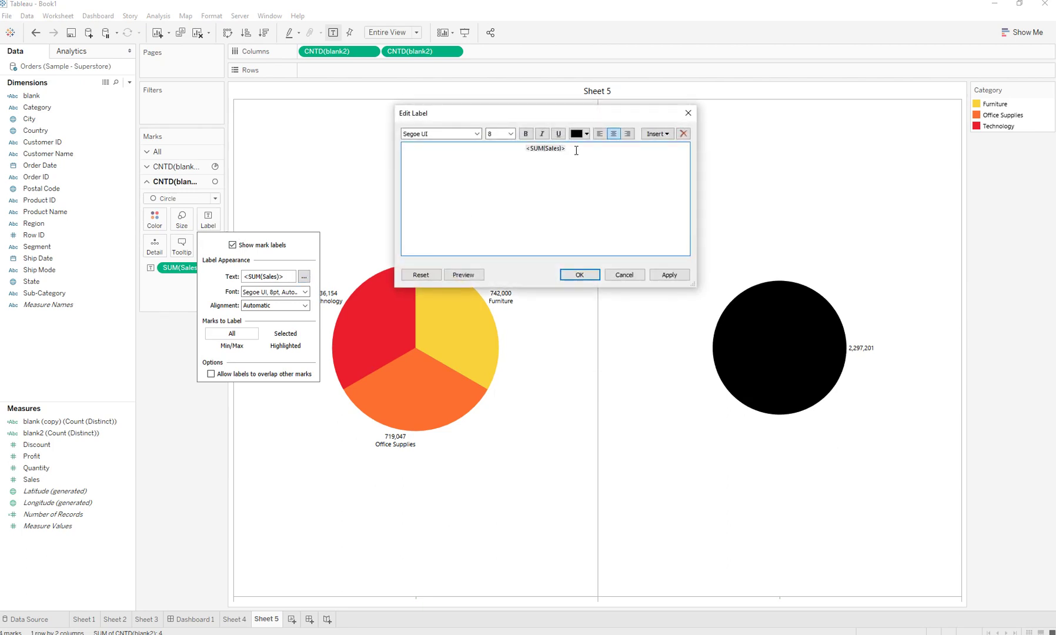
drag(576, 151, 507, 145)
click(519, 147)
key(Return)
text(Overall Sales:)
- Format the label as bold white text, size 15 with the 'Overall Sales:' line at 16, and apply it
key(ctrl+a)
click(509, 133)
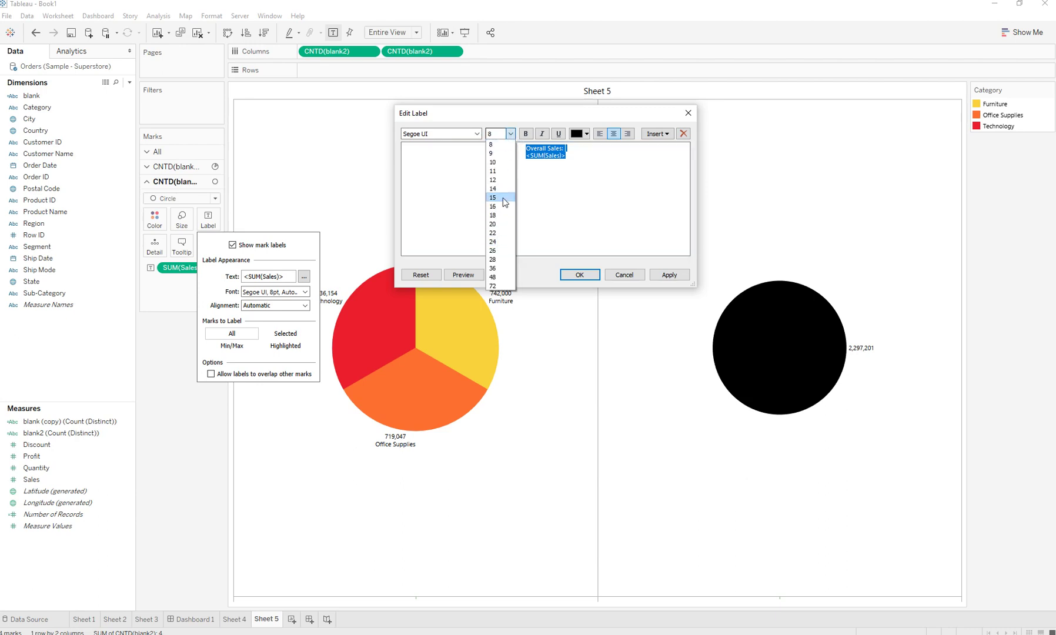
click(493, 197)
click(525, 134)
click(600, 169)
drag(593, 171, 506, 167)
drag(593, 154, 483, 148)
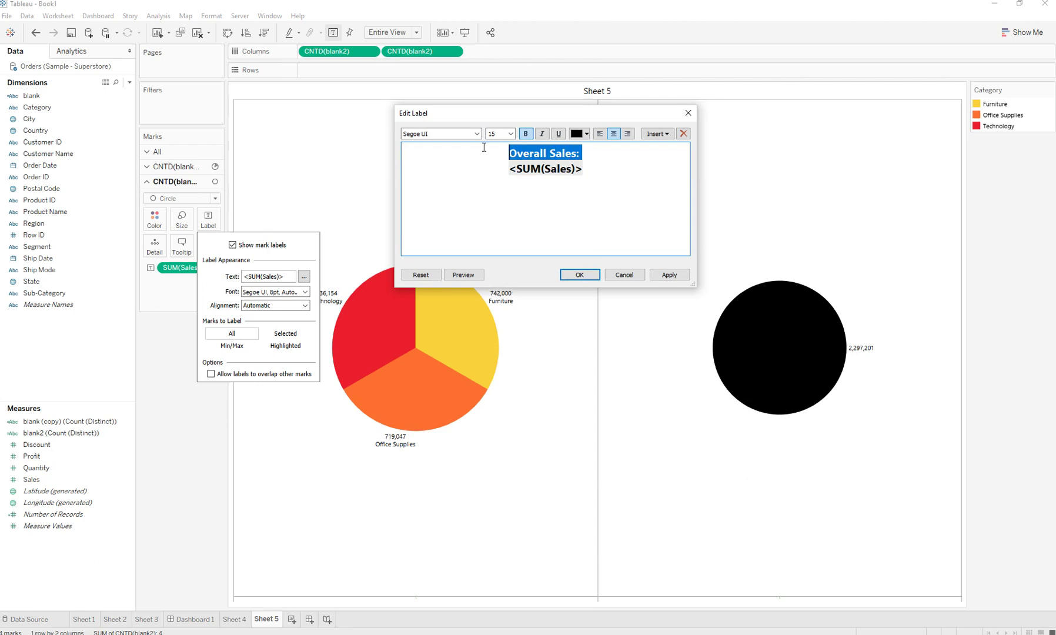
click(515, 133)
click(493, 206)
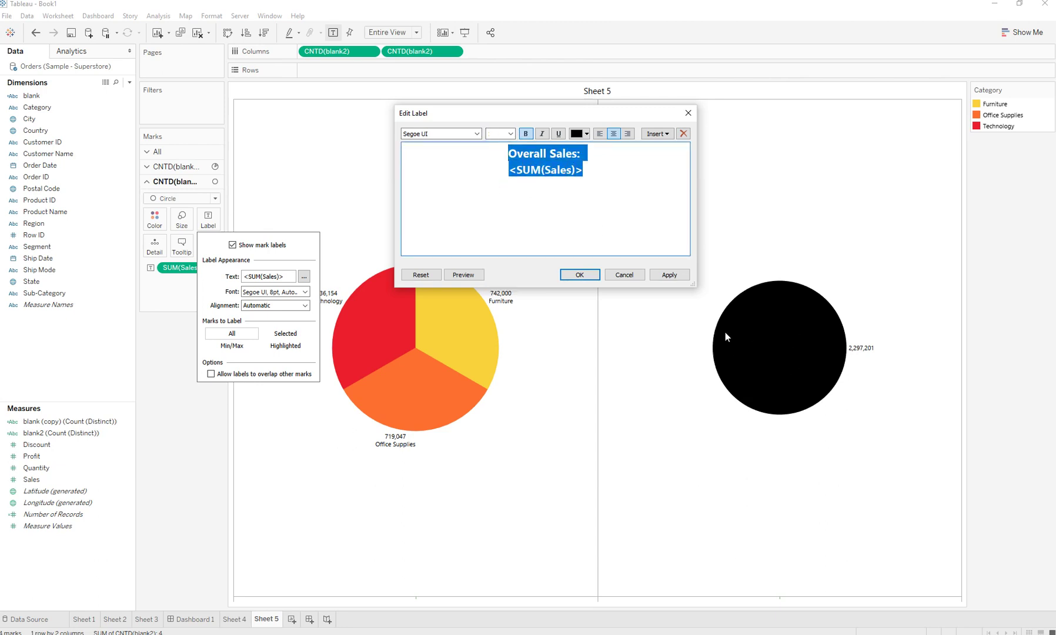
click(575, 134)
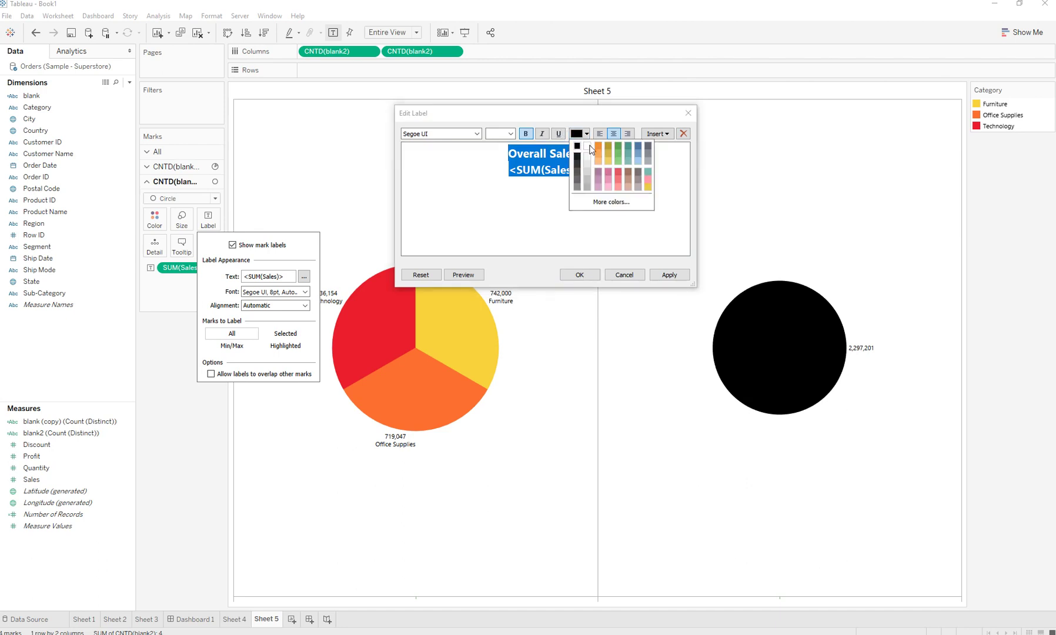
click(589, 147)
click(608, 177)
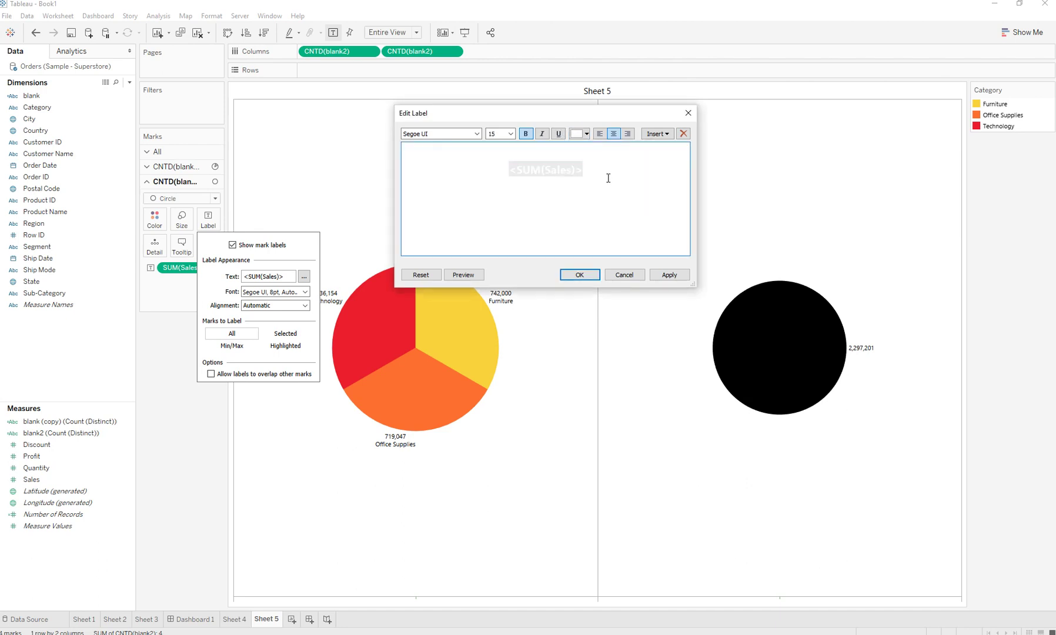
click(673, 277)
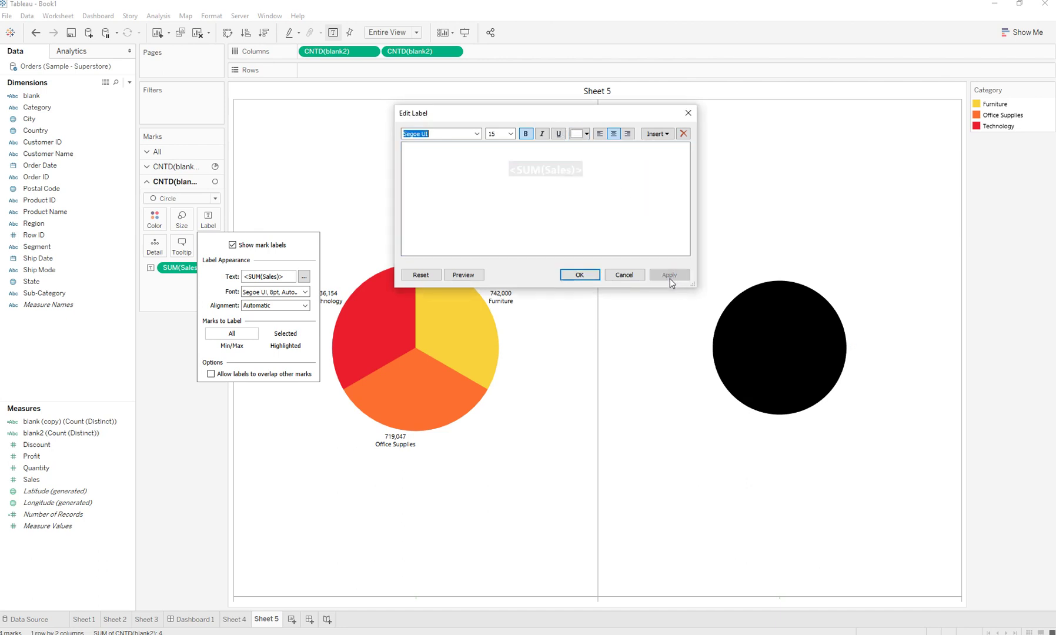
click(580, 275)
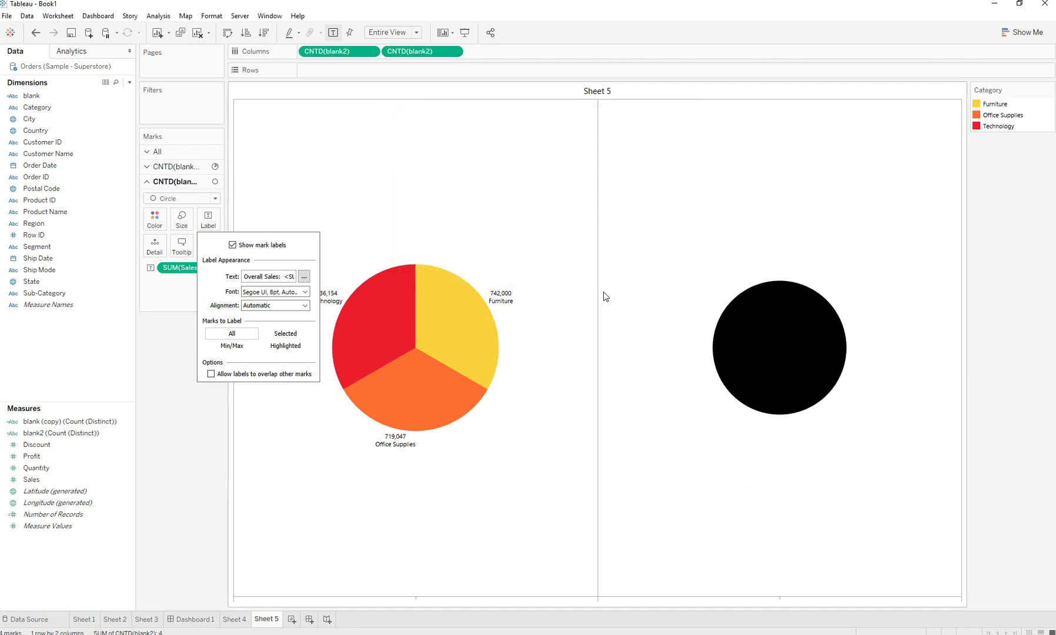
- Set the label's horizontal alignment to Center within the black circle
click(263, 311)
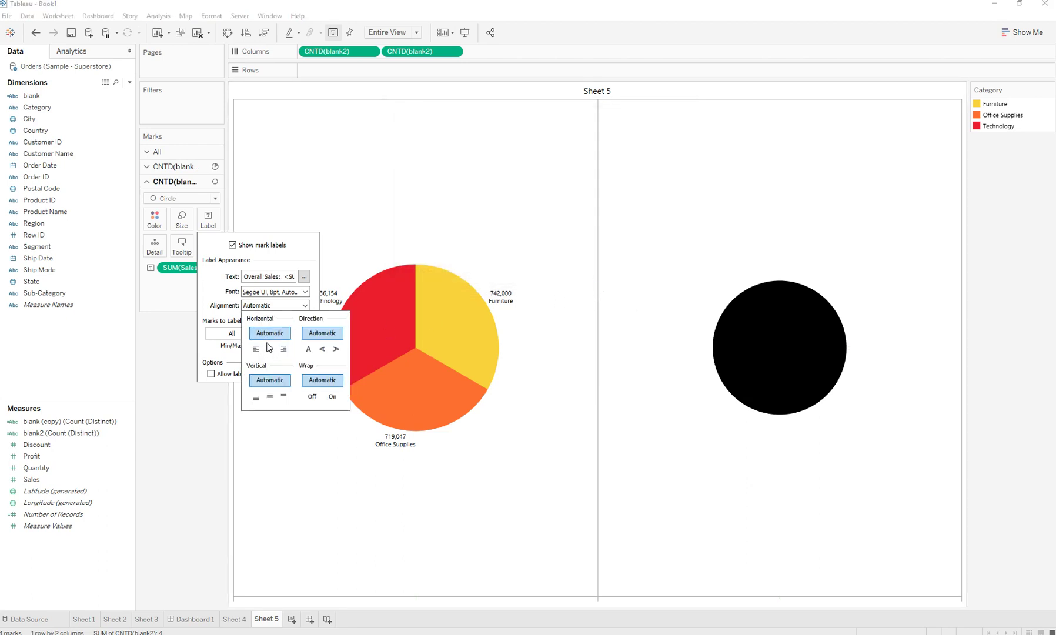
click(269, 349)
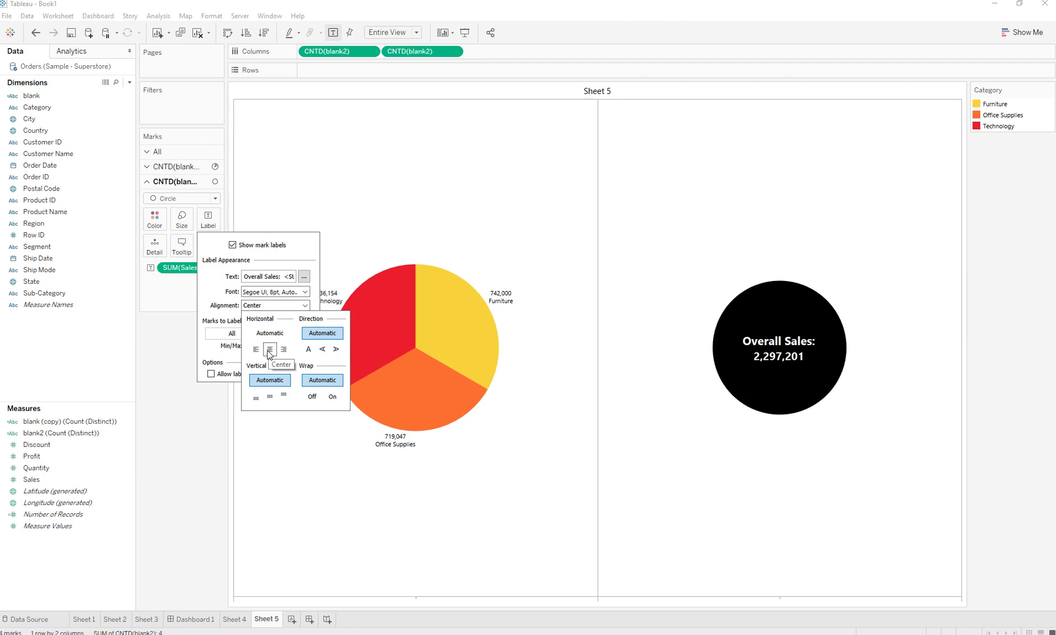
click(168, 440)
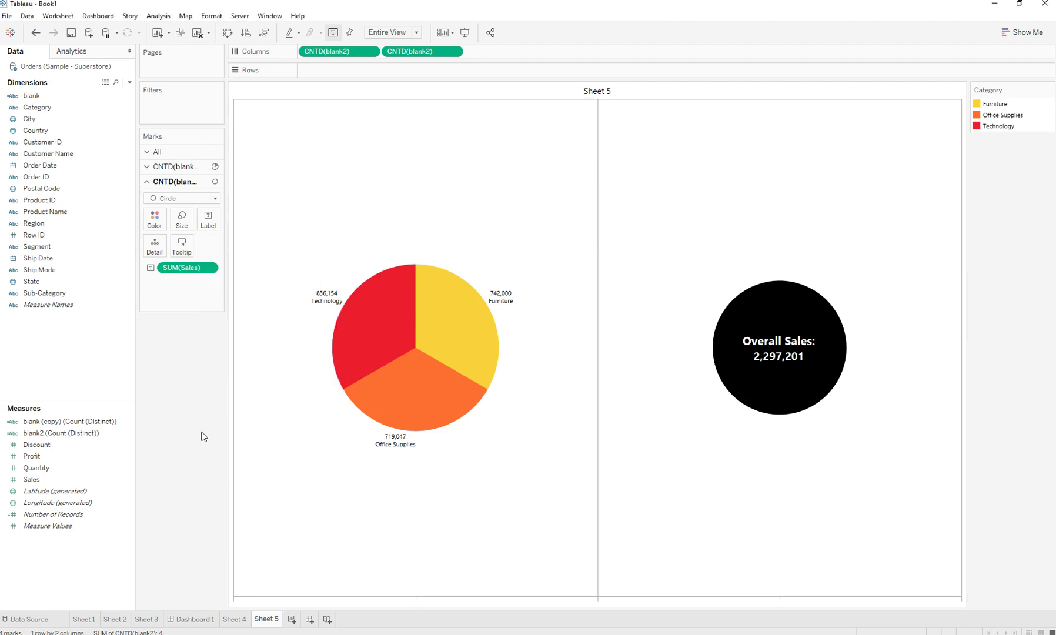
mouse_move(385, 345)
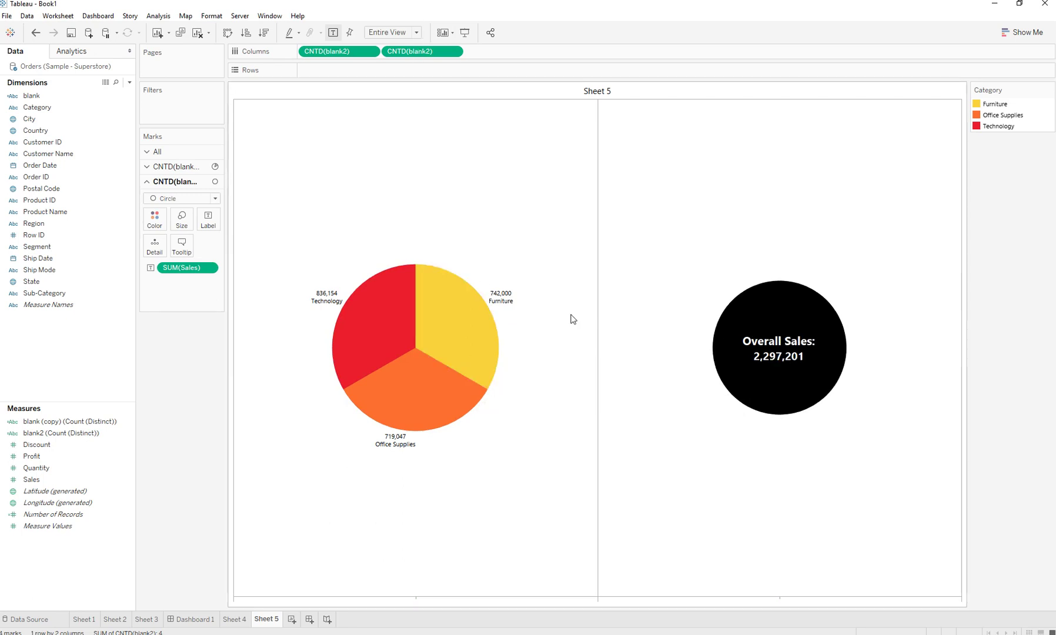
click(338, 53)
click(417, 50)
right_click(410, 51)
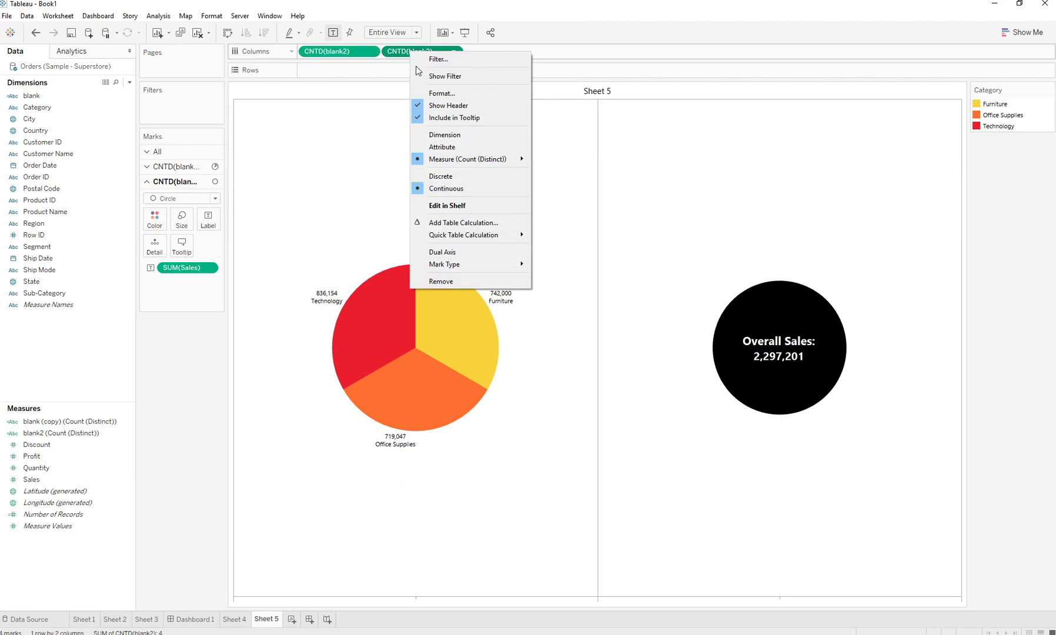
click(465, 251)
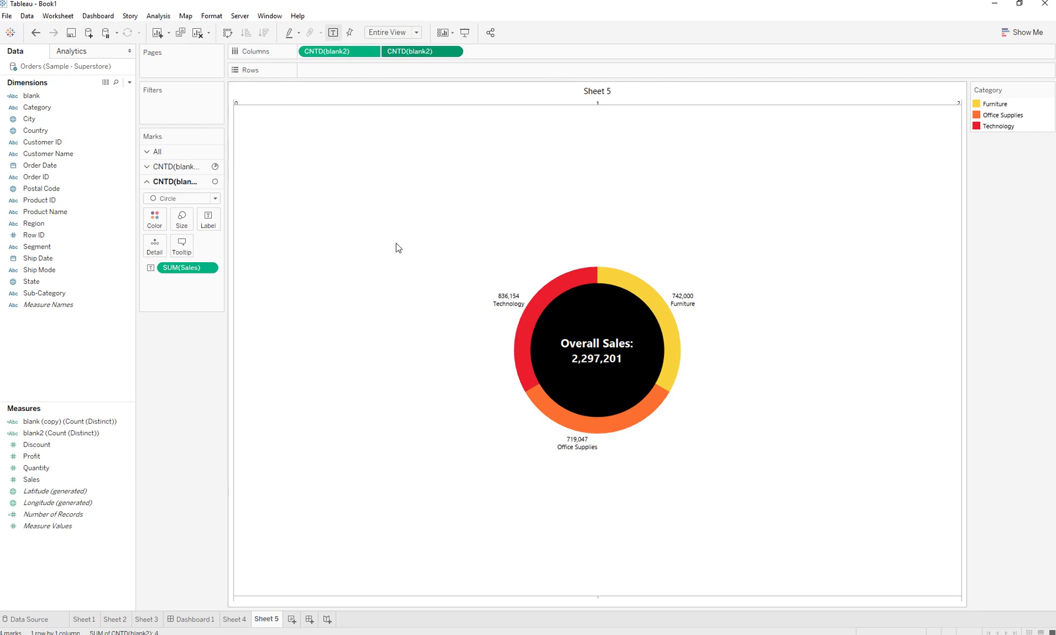
mouse_move(657, 291)
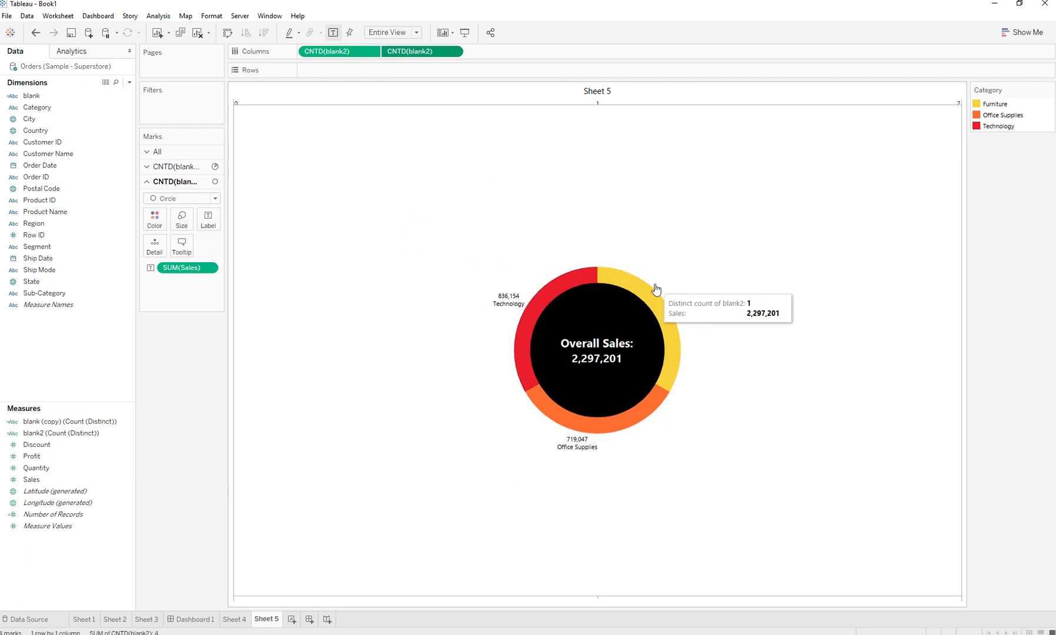
- Format SUM(Sales) as Currency (Custom) with 0 decimal places, giving $2,297,201 in the centre
right_click(602, 359)
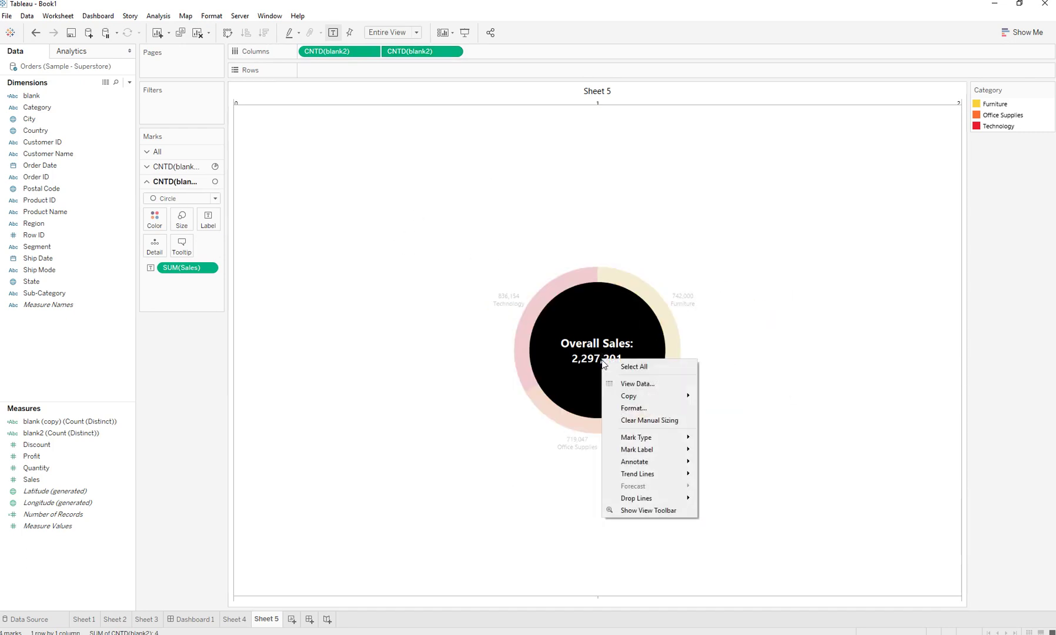
click(635, 408)
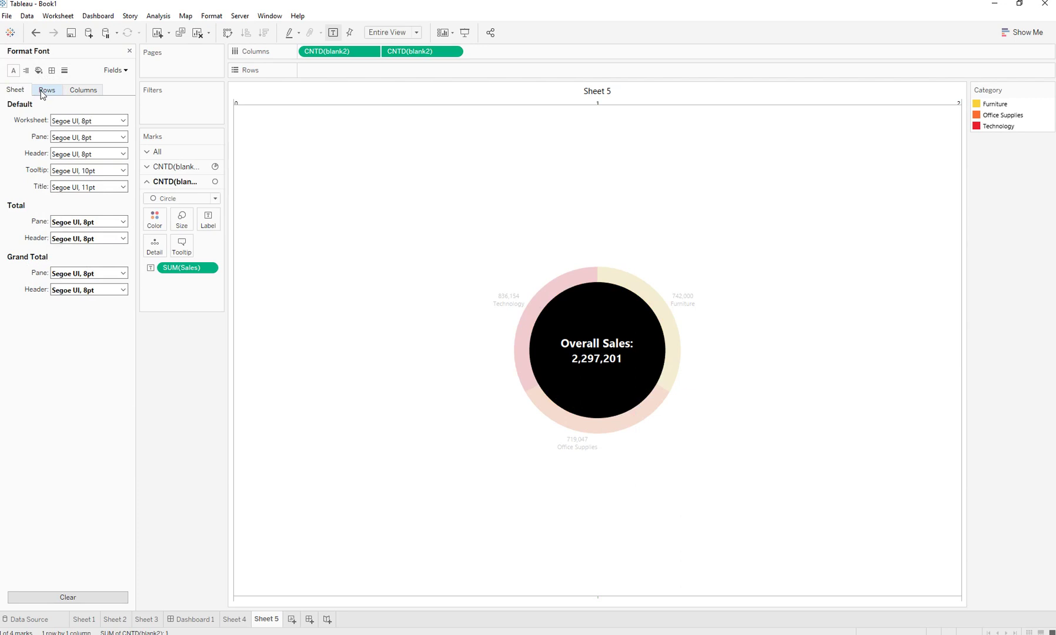
click(115, 70)
click(124, 108)
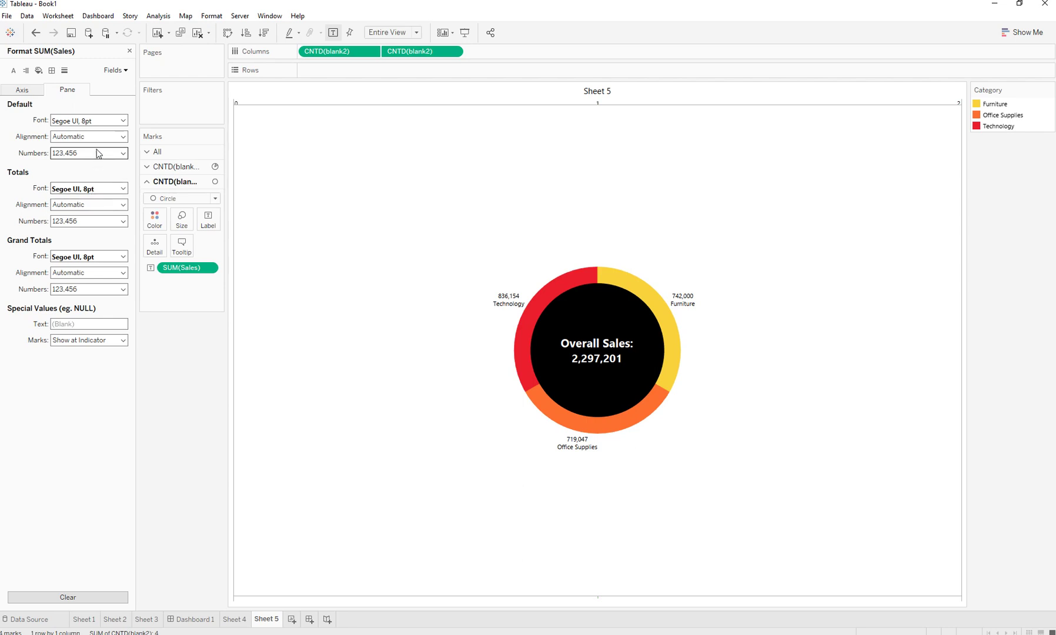
click(91, 153)
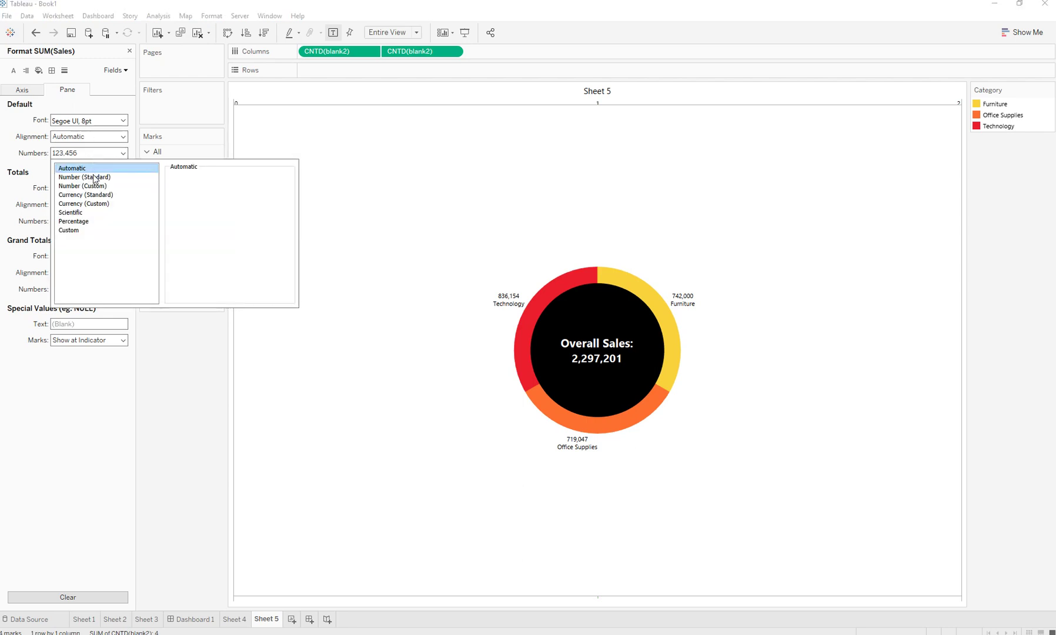
click(97, 204)
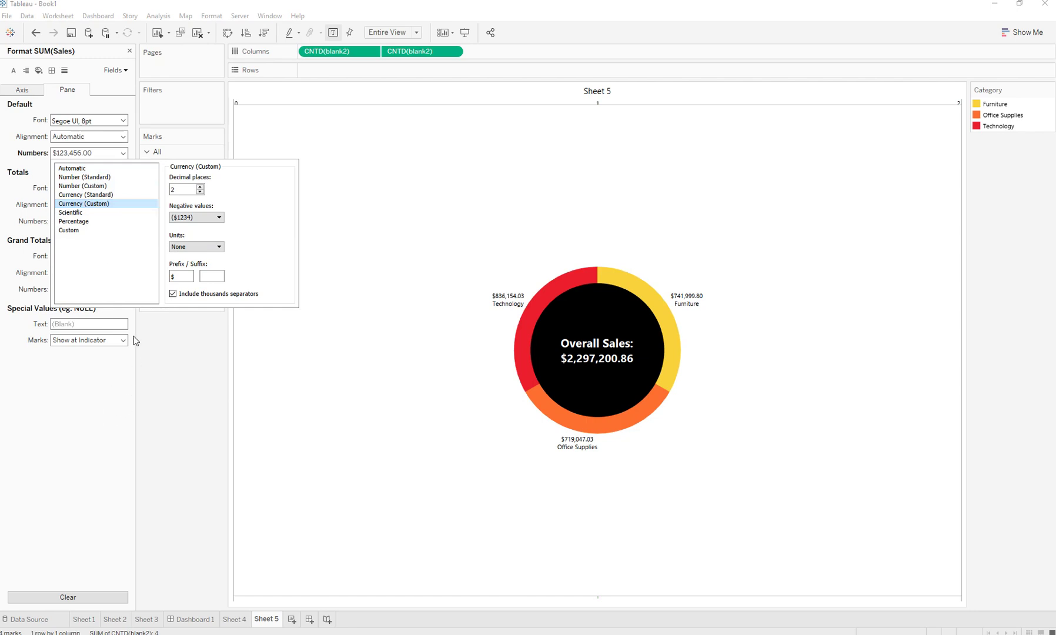
click(201, 193)
click(201, 192)
click(251, 418)
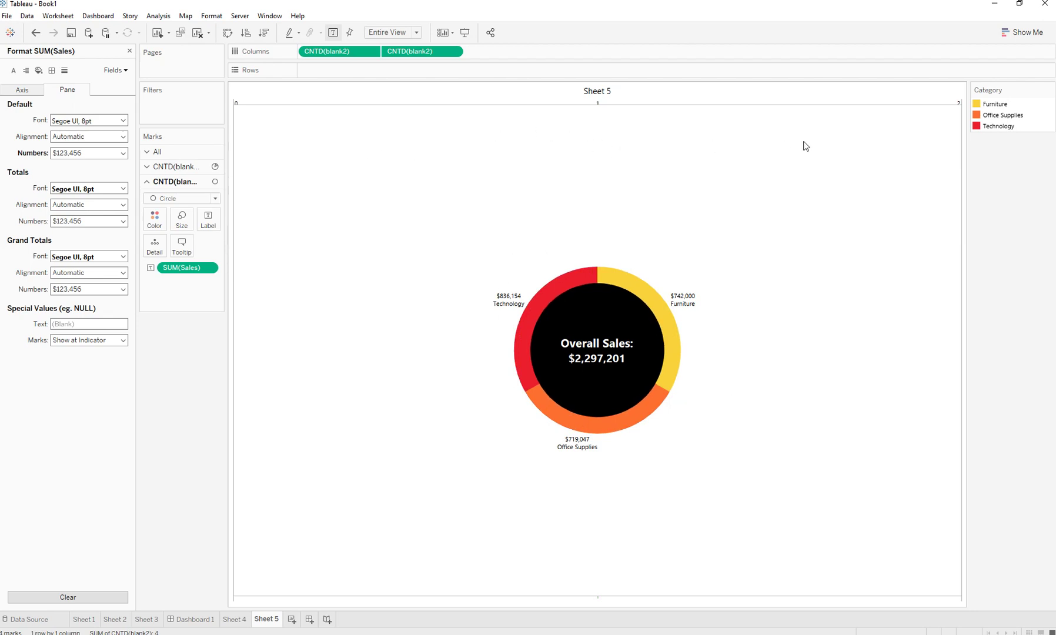
- Set Worksheet shading to black in the Format Shading settings
right_click(685, 176)
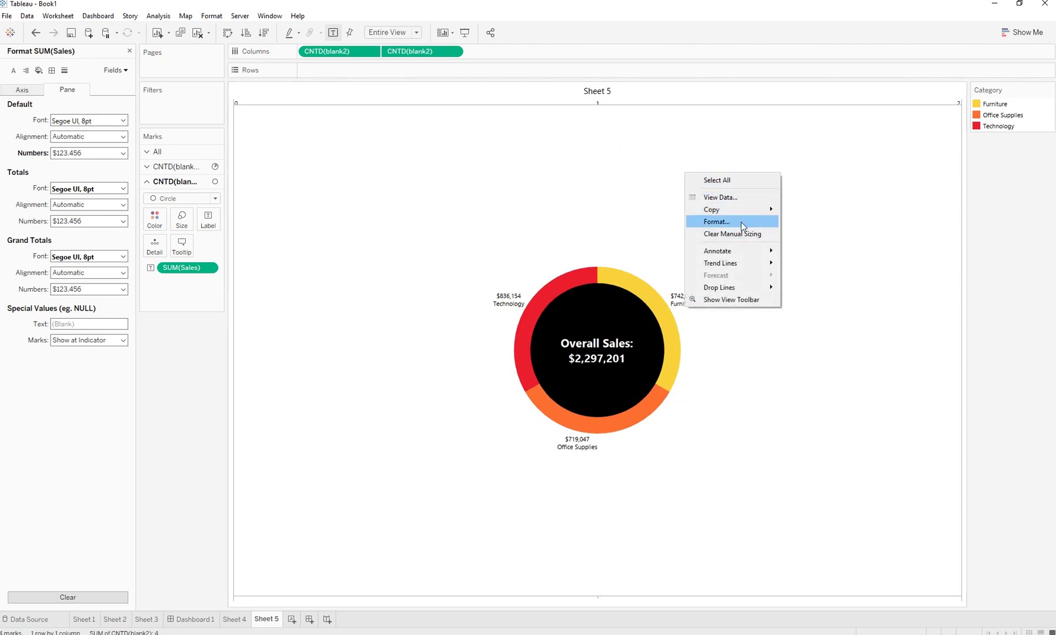
click(604, 177)
right_click(726, 202)
click(785, 247)
click(38, 71)
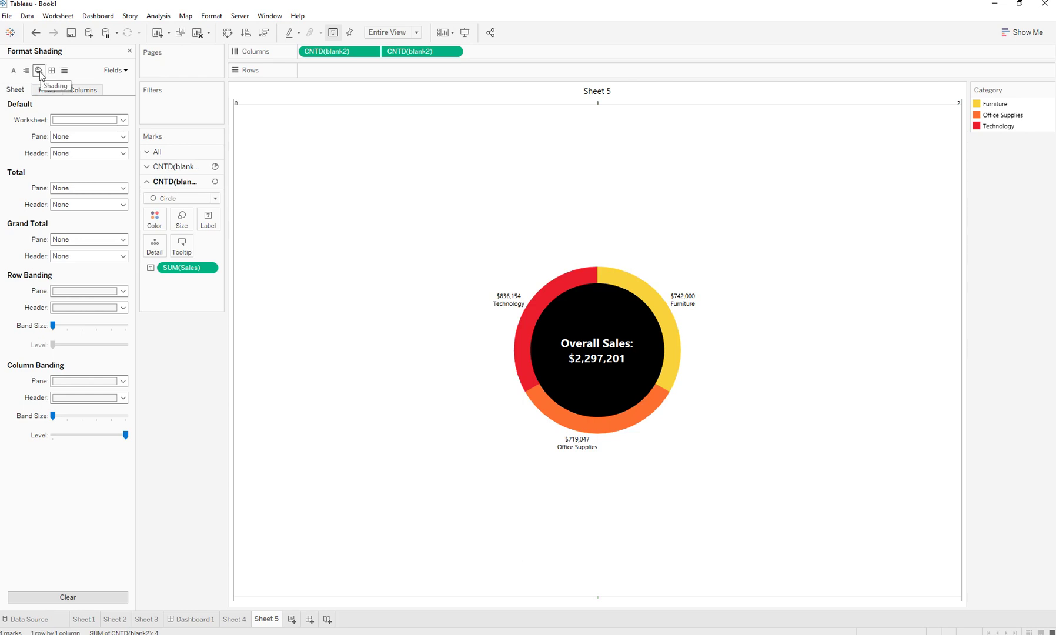
click(97, 121)
click(58, 148)
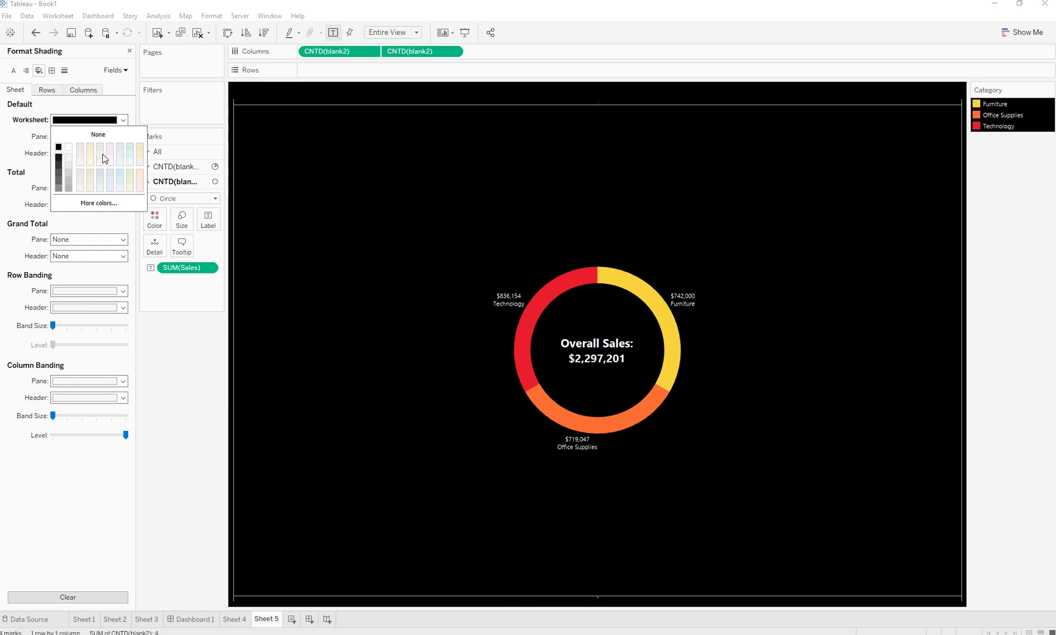
click(772, 184)
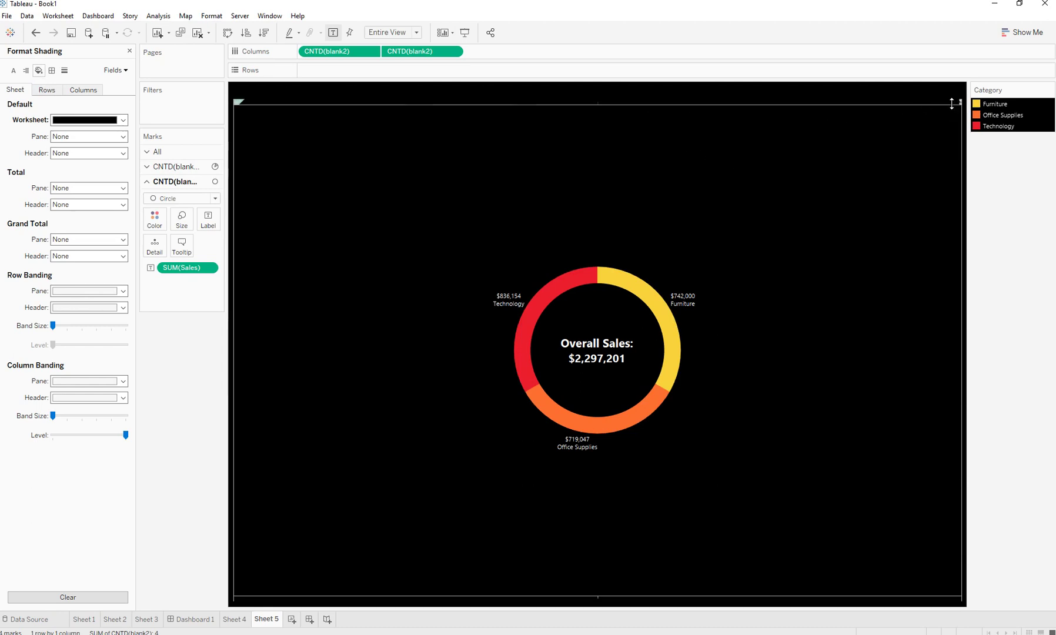
- Slim the top header strip, then turn off Show Header for the top axis
drag(952, 104, 945, 117)
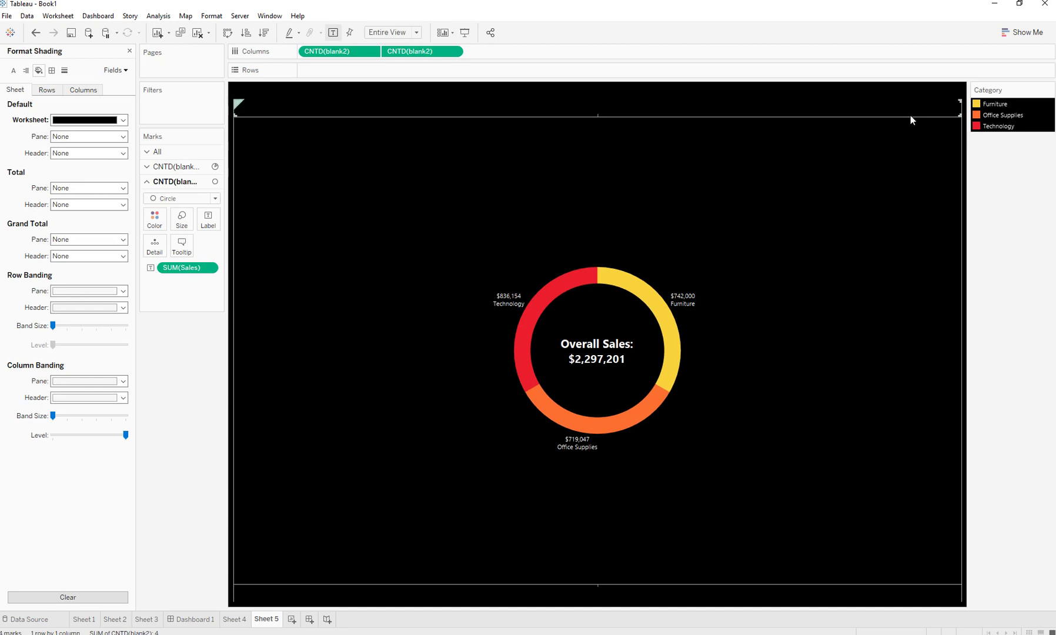
drag(910, 116, 910, 108)
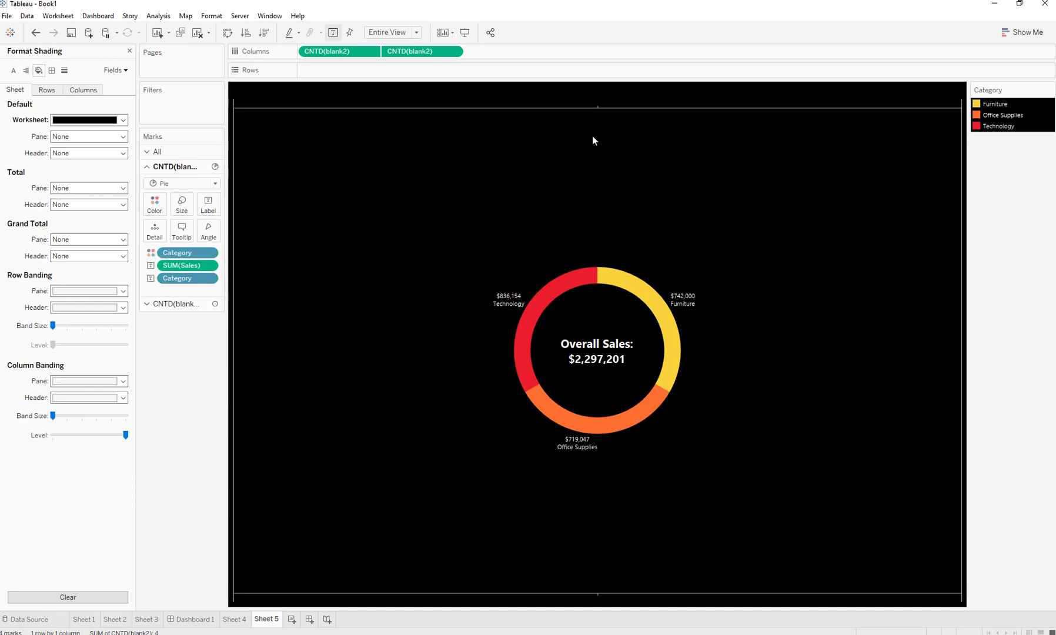
right_click(568, 104)
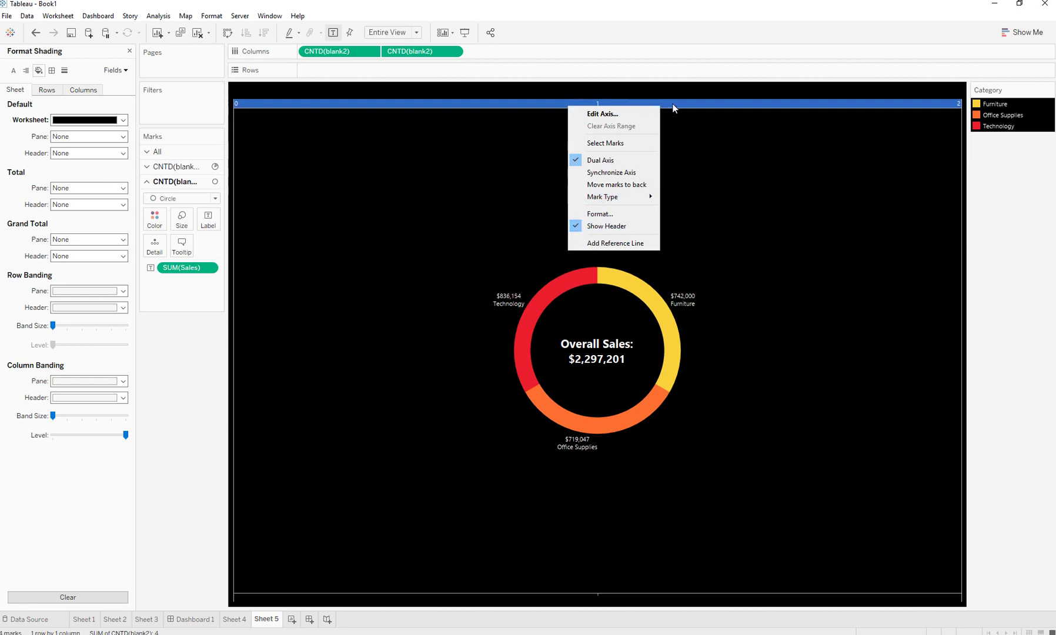
click(612, 225)
click(684, 200)
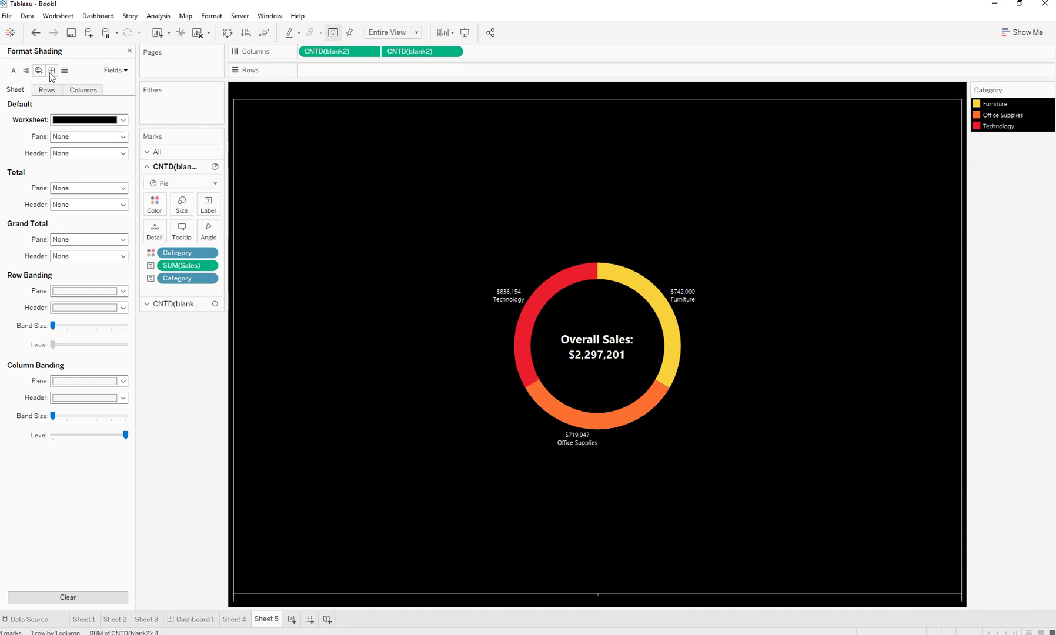
- Set the Row and Column Divider borders to None and hide the bottom axis header
click(52, 71)
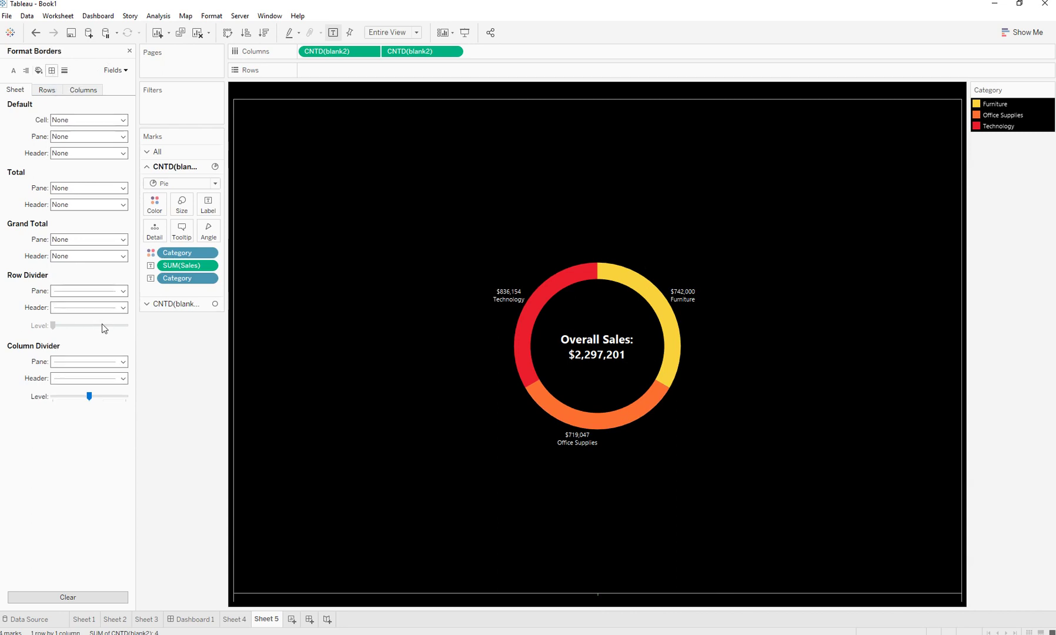
click(99, 291)
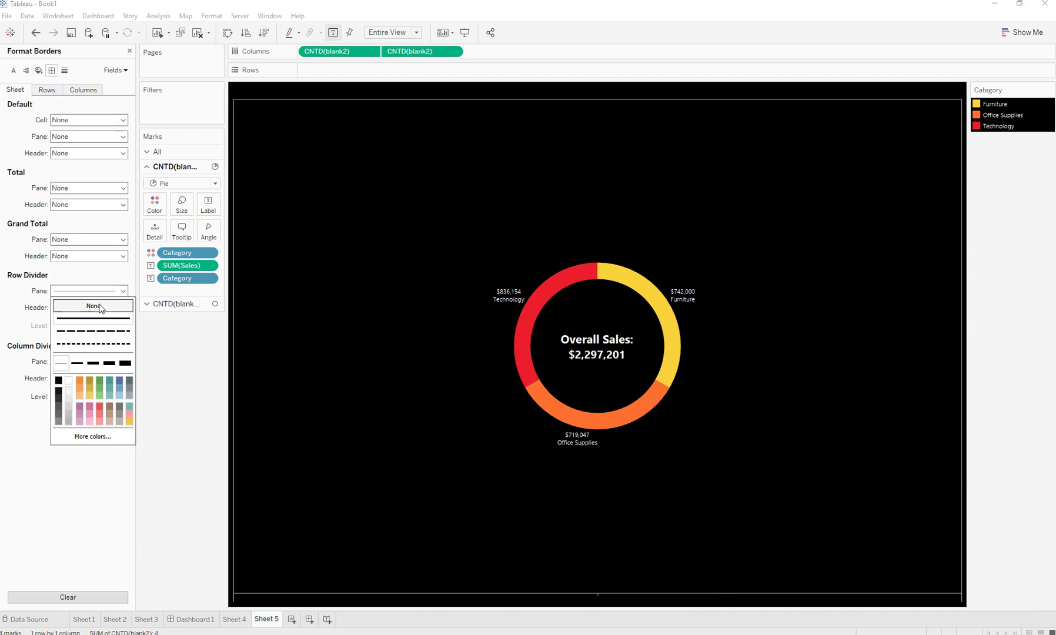
click(94, 306)
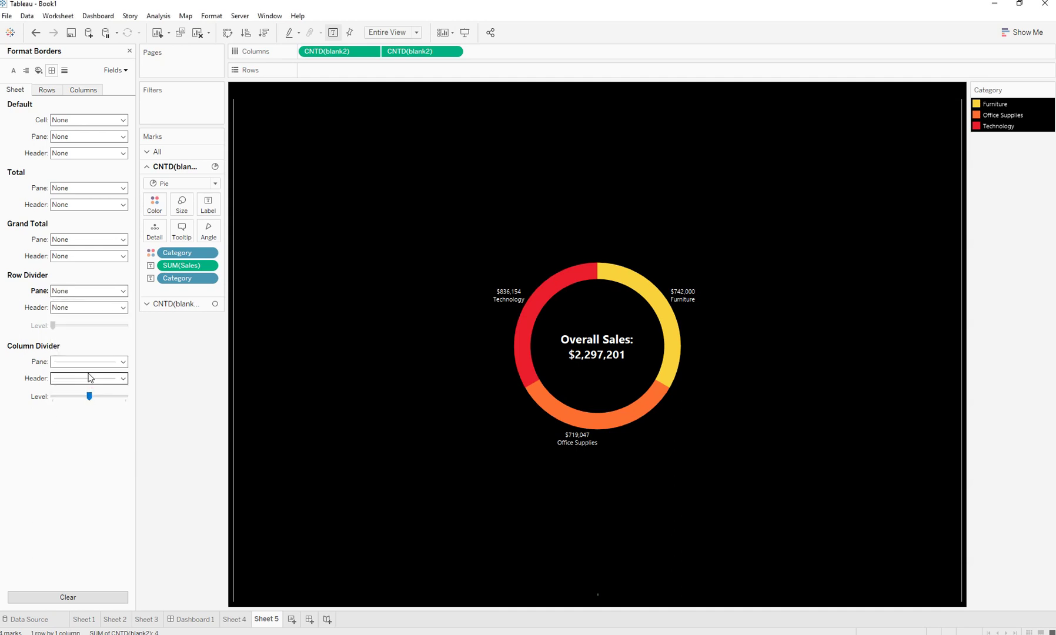
click(89, 361)
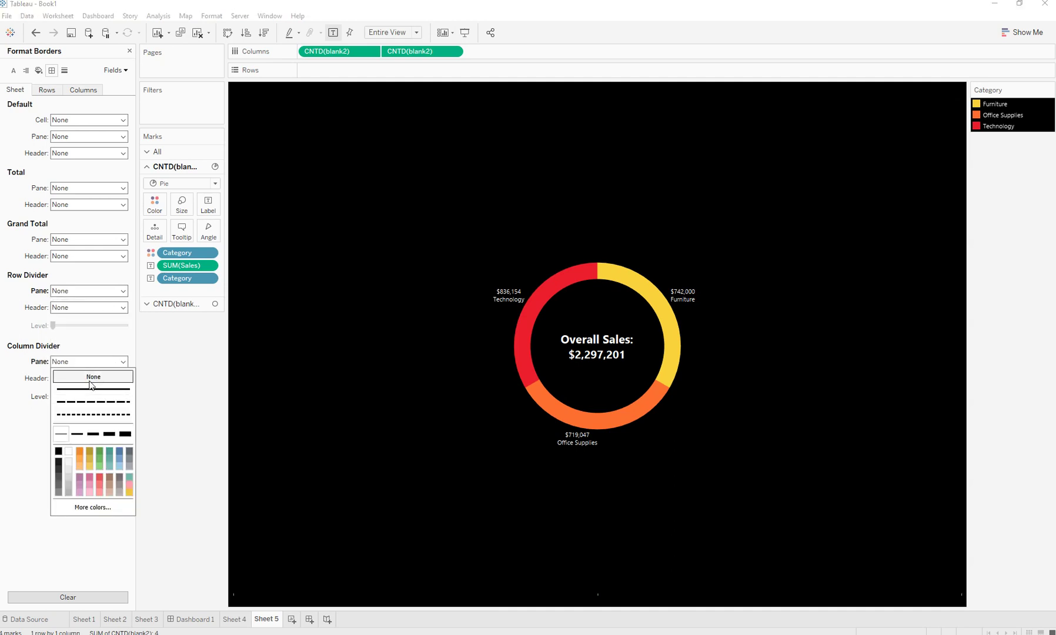
click(82, 528)
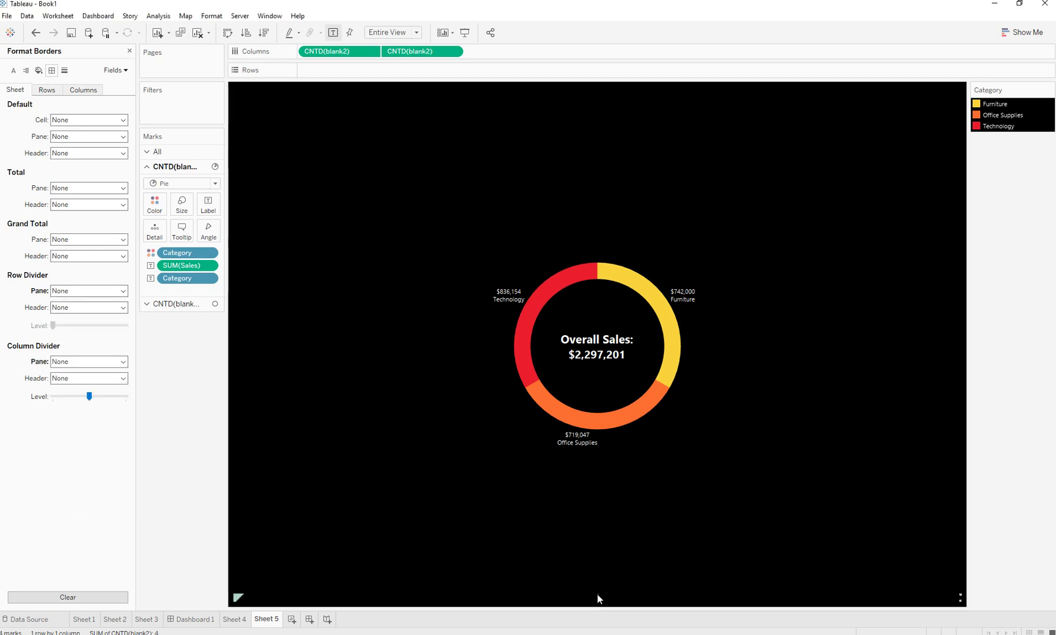
right_click(597, 599)
click(624, 568)
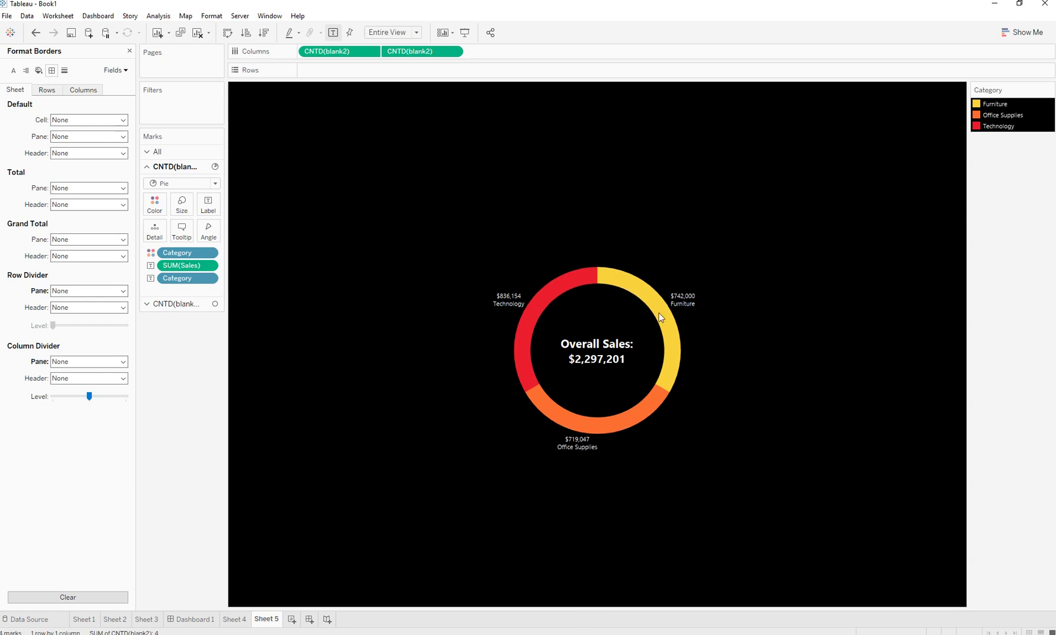
- Close the Format Borders pane to return to the Data pane
mouse_move(614, 362)
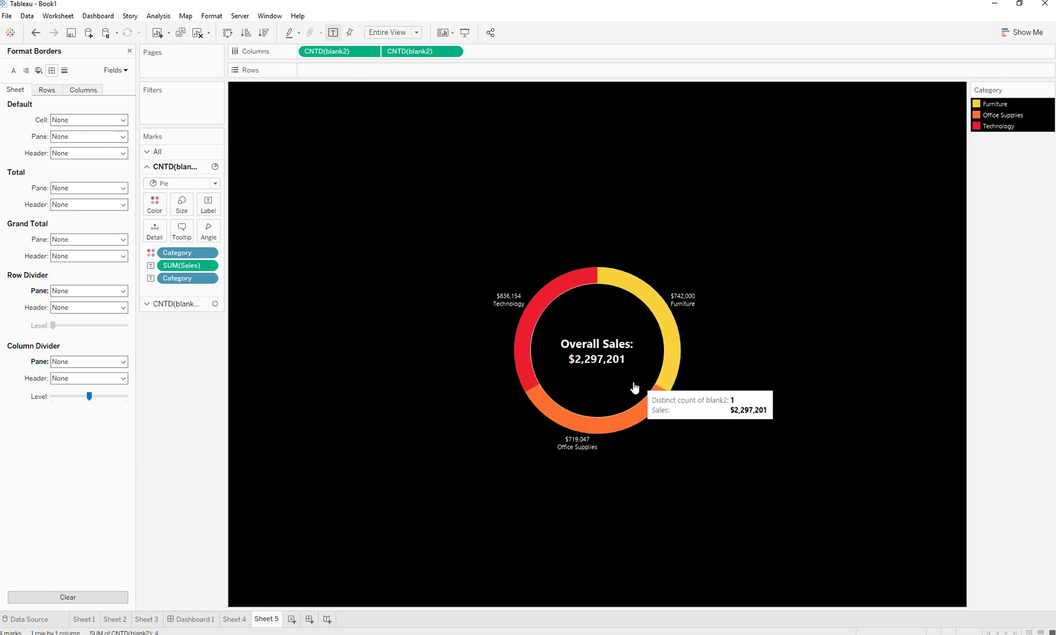
click(129, 52)
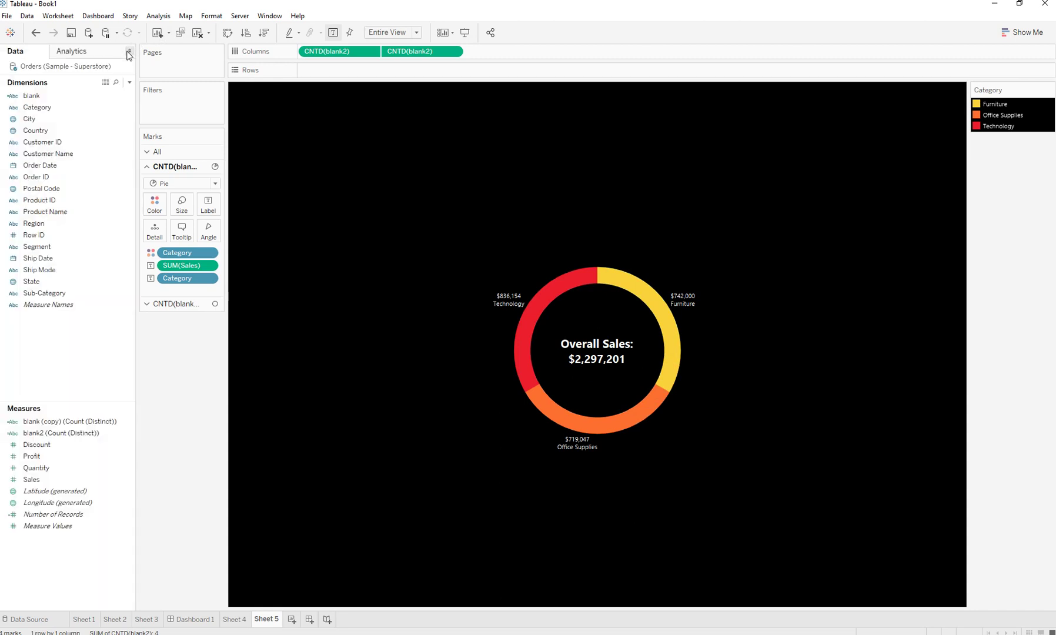